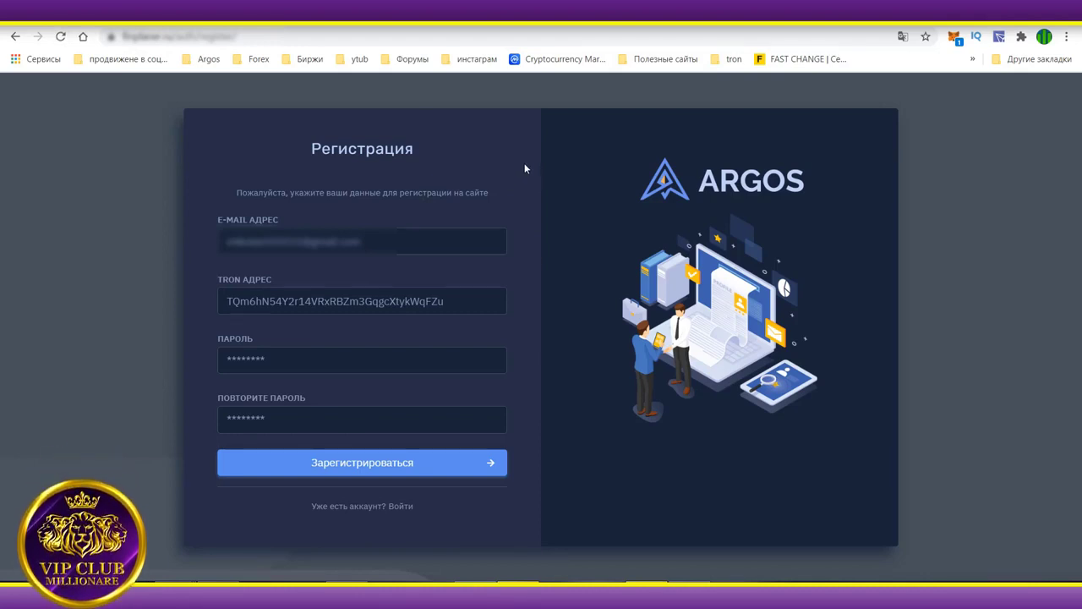
Open the TronLink wallet to show the TEST 2 account holding 67296.08793 TRX.
{"action": "left_click", "coordinate": [999, 37]}
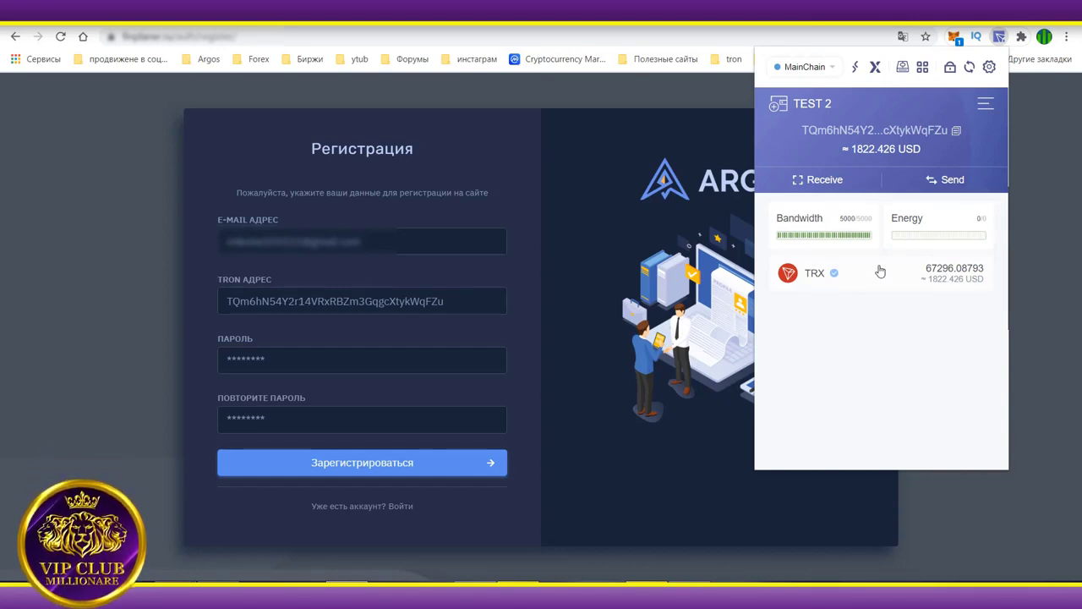
{"action": "left_click", "coordinate": [573, 99]}
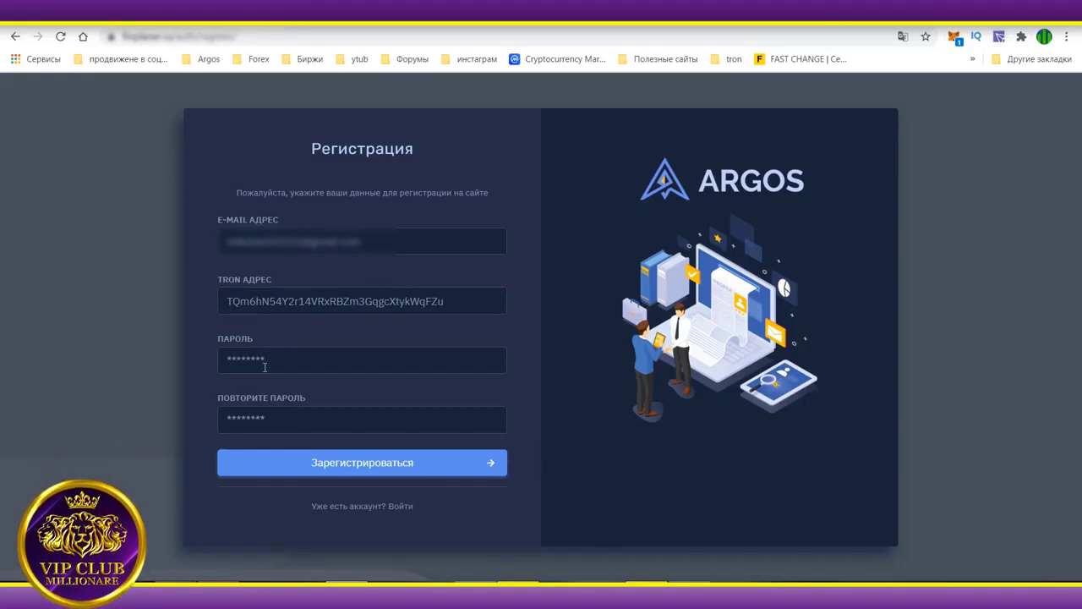
{"action": "left_click", "coordinate": [999, 37]}
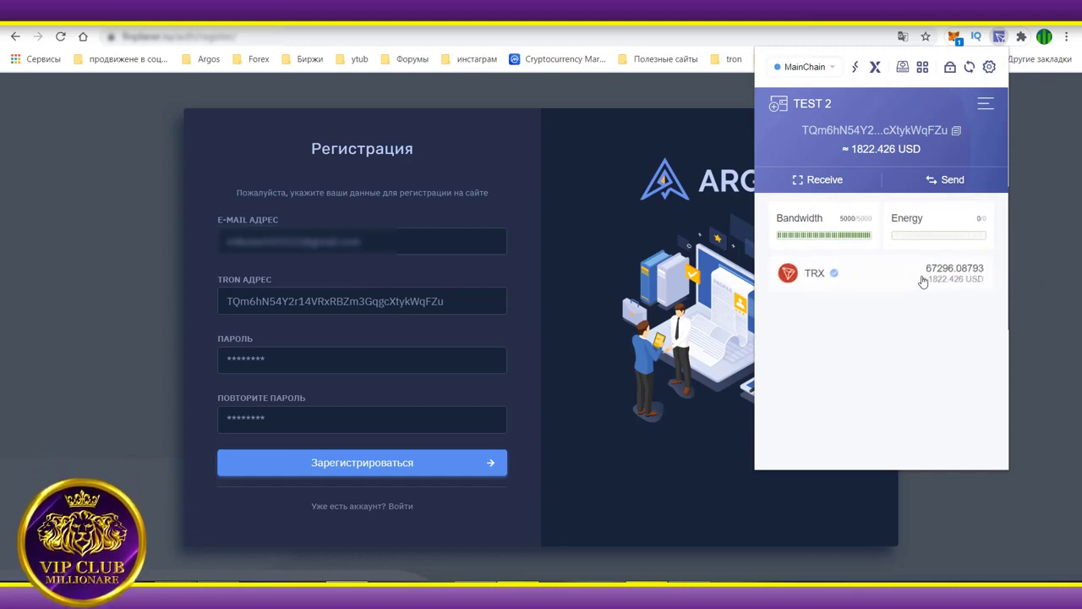
{"action": "left_click", "coordinate": [988, 67]}
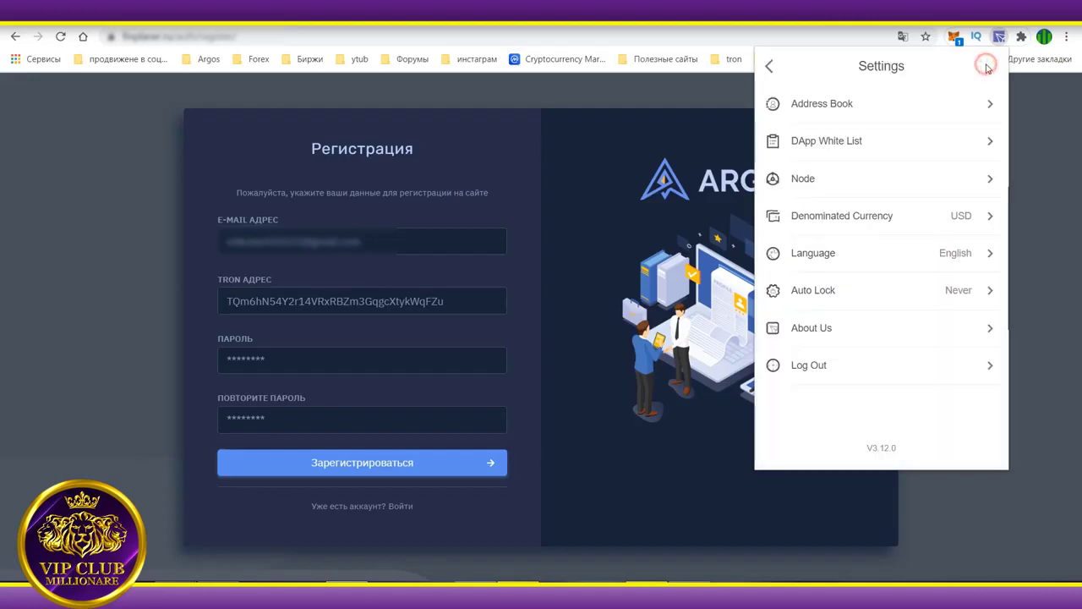
{"action": "left_click", "coordinate": [868, 178]}
{"action": "scroll", "coordinate": [828, 291], "scroll_direction": "down", "scroll_amount": 1}
{"action": "scroll", "coordinate": [828, 292], "scroll_direction": "down", "scroll_amount": 1}
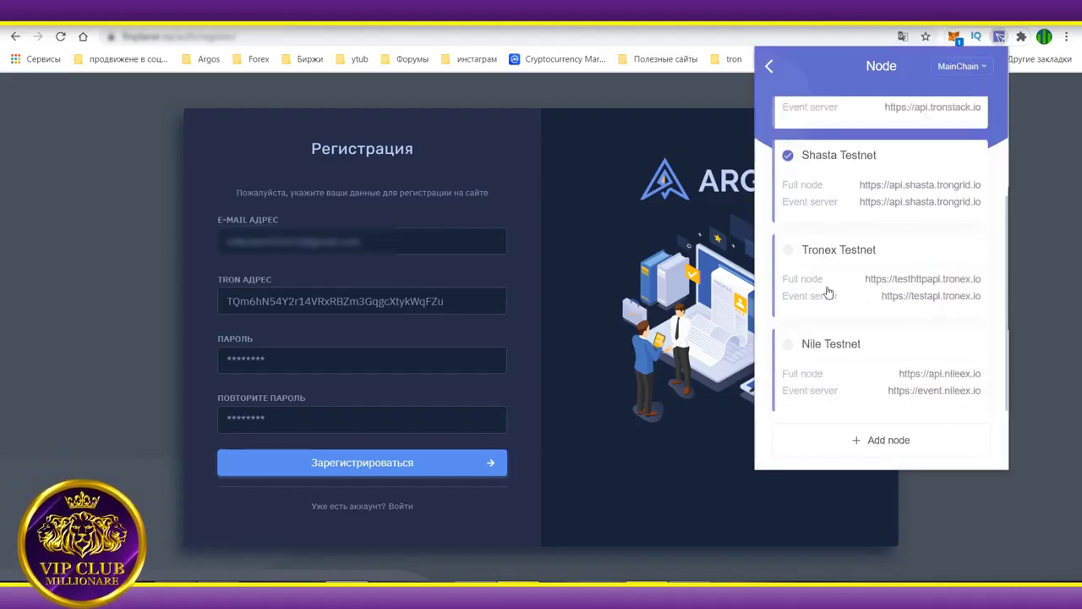
{"action": "scroll", "coordinate": [862, 306], "scroll_direction": "up", "scroll_amount": 2}
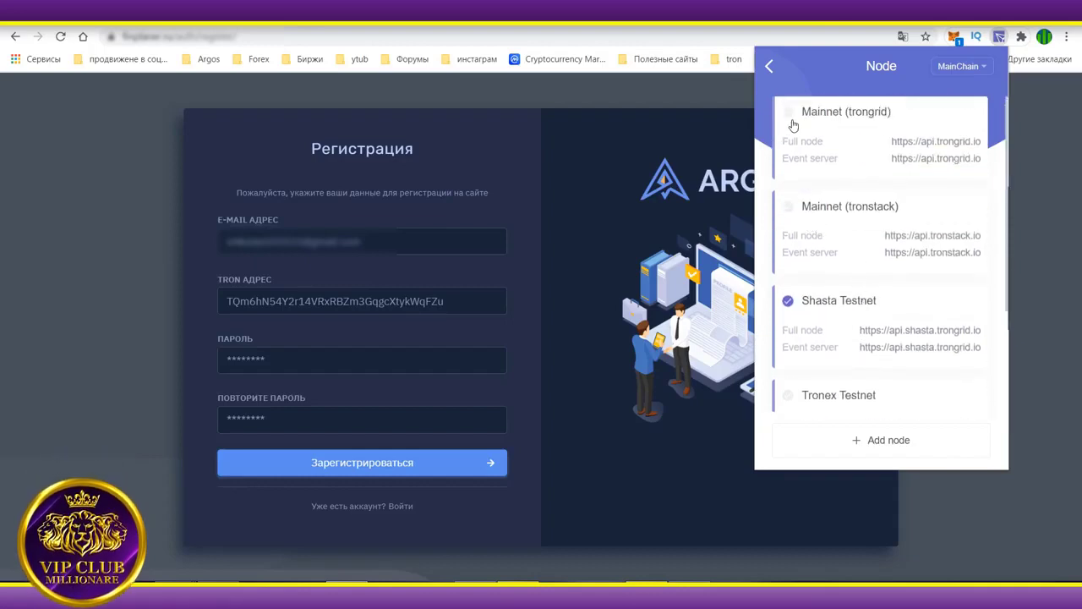
{"action": "scroll", "coordinate": [797, 245], "scroll_direction": "down", "scroll_amount": 1}
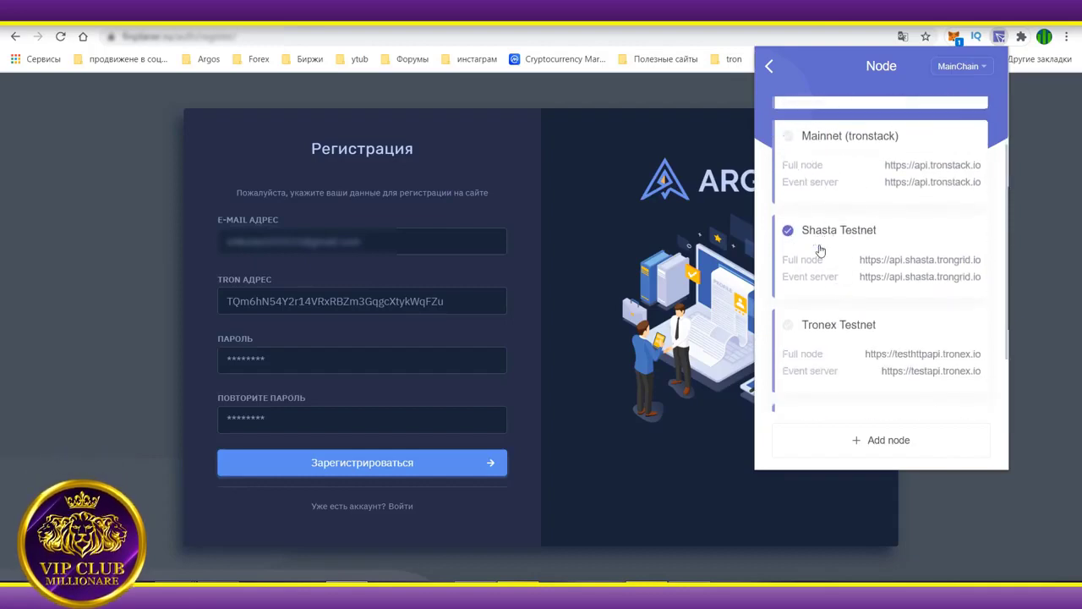
{"action": "scroll", "coordinate": [818, 249], "scroll_direction": "down", "scroll_amount": 1}
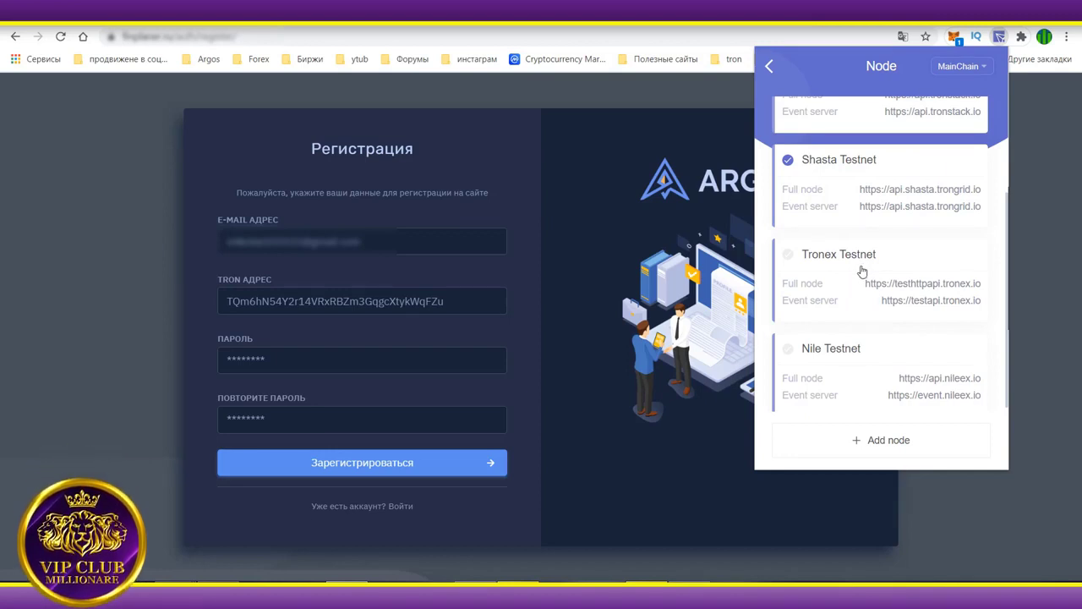
{"action": "scroll", "coordinate": [850, 307], "scroll_direction": "up", "scroll_amount": 2}
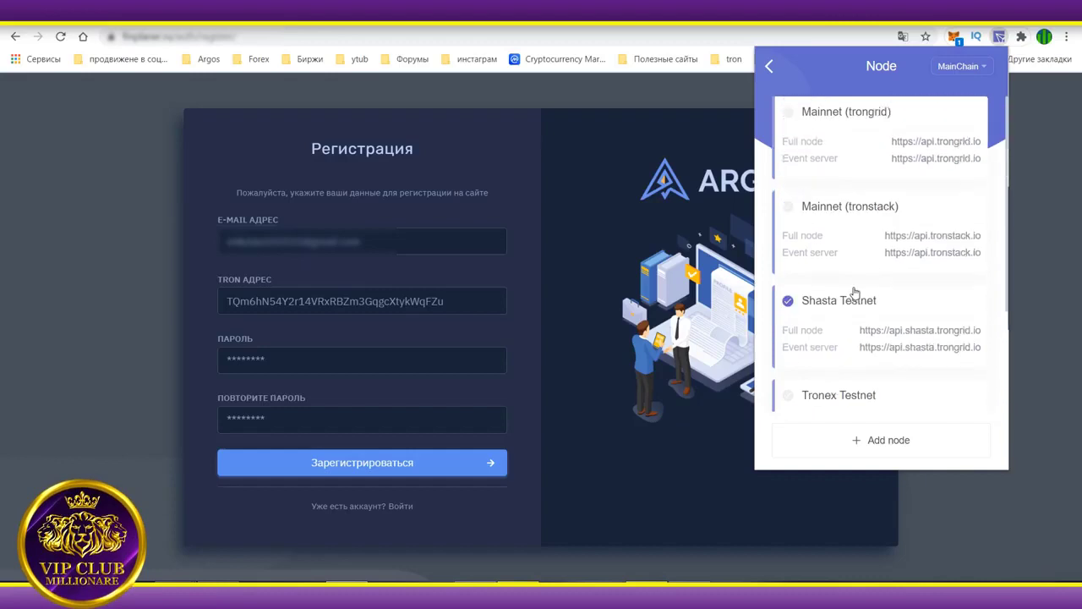
{"action": "left_click", "coordinate": [787, 302]}
{"action": "scroll", "coordinate": [799, 287], "scroll_direction": "down", "scroll_amount": 2}
{"action": "left_click", "coordinate": [787, 256]}
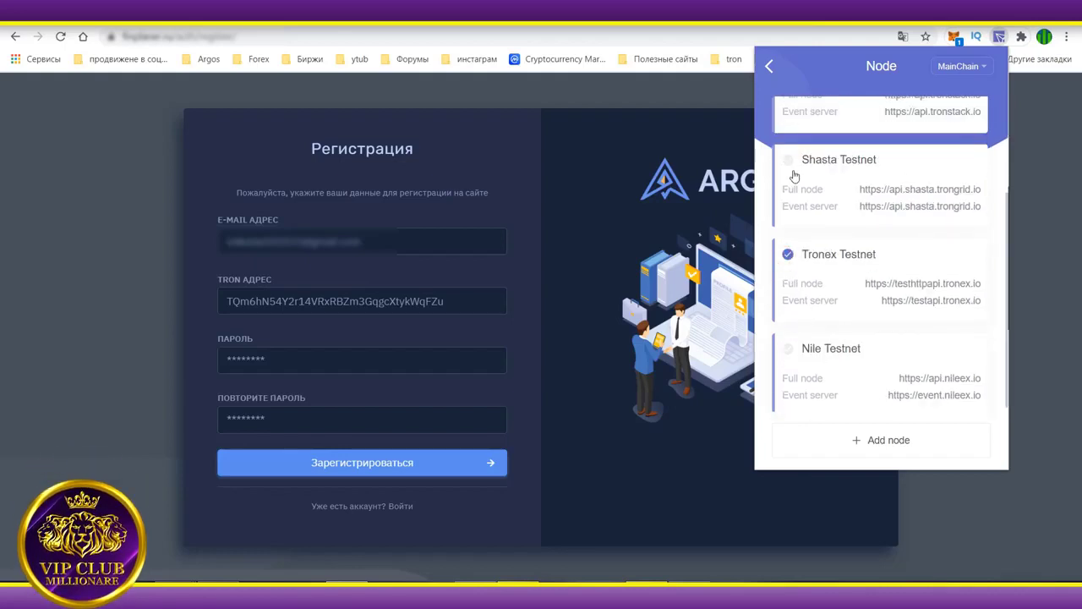
{"action": "scroll", "coordinate": [799, 220], "scroll_direction": "up", "scroll_amount": 2}
{"action": "left_click", "coordinate": [785, 112]}
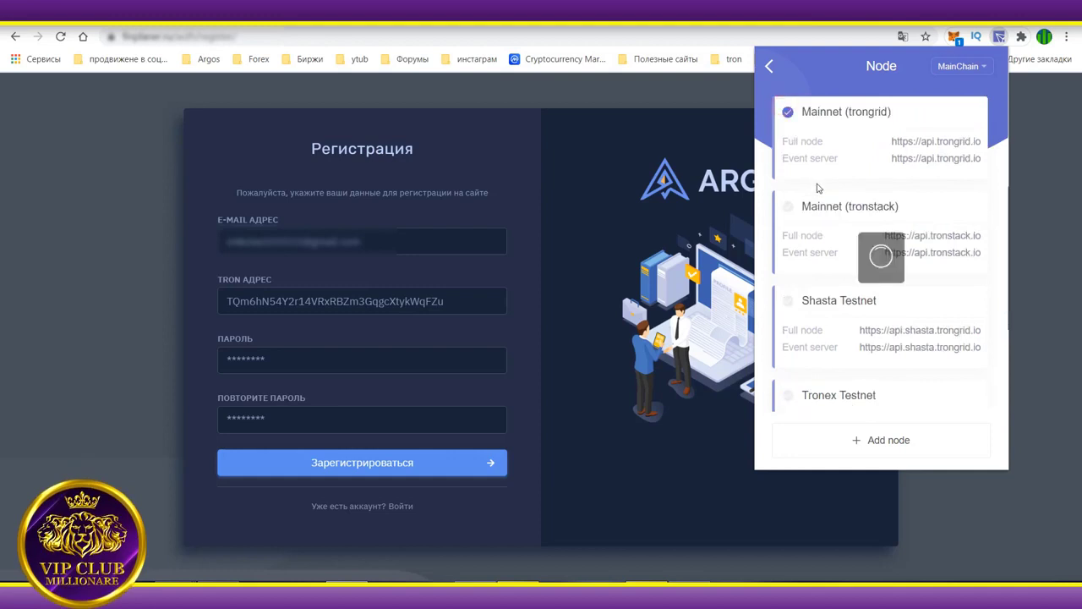
{"action": "left_click", "coordinate": [787, 300]}
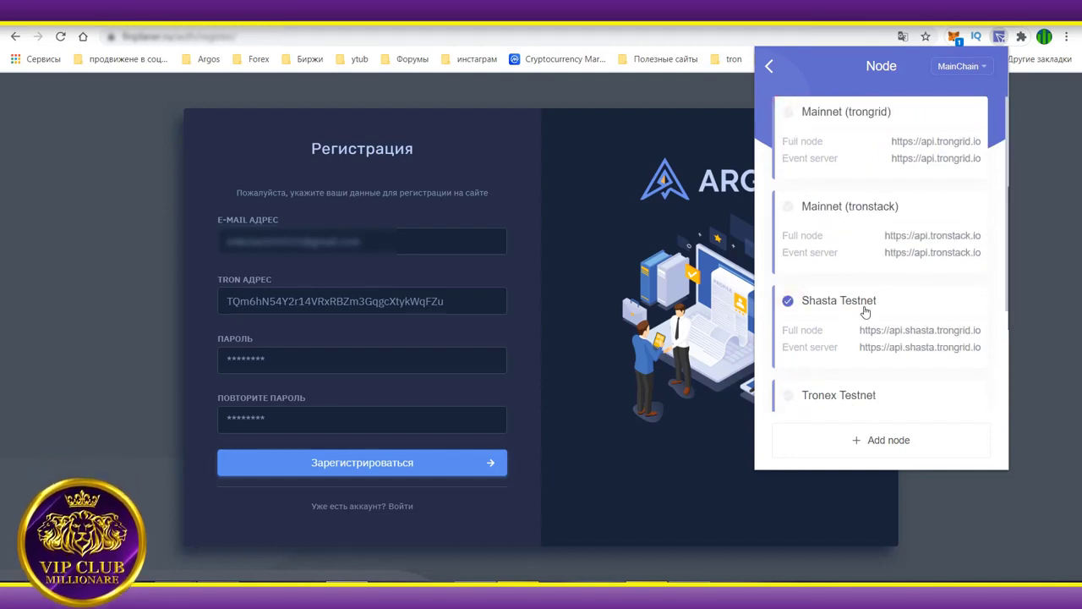
{"action": "left_click", "coordinate": [768, 66]}
{"action": "left_click", "coordinate": [969, 67]}
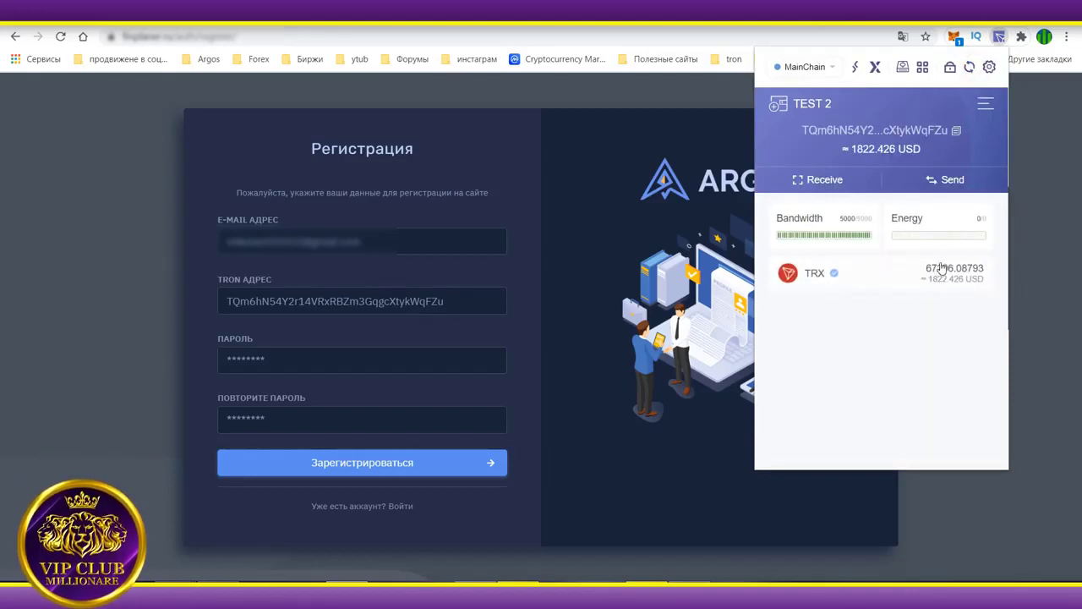
Close TronLink, retype the password and its repeat, and submit the registration form.
{"action": "left_click", "coordinate": [726, 85]}
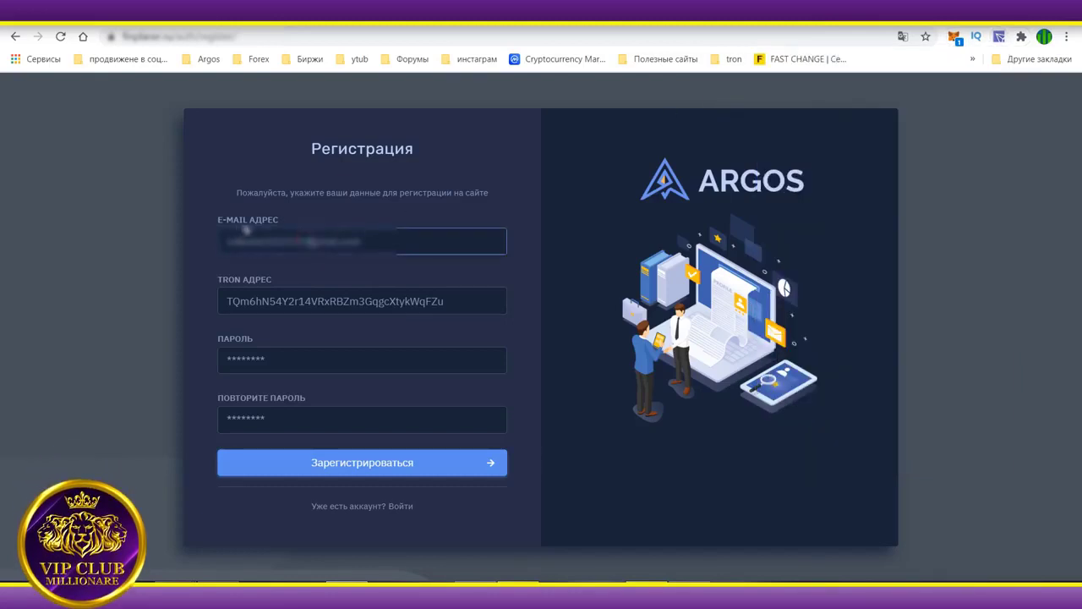
{"action": "left_click_drag", "start_coordinate": [245, 238], "coordinate": [372, 242]}
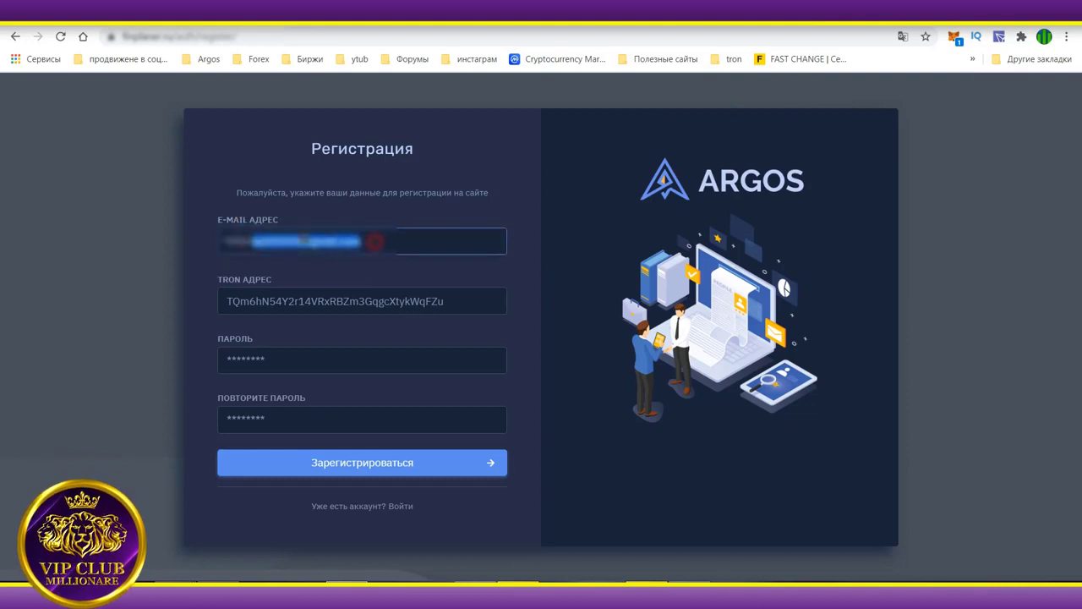
{"action": "left_click", "coordinate": [328, 252]}
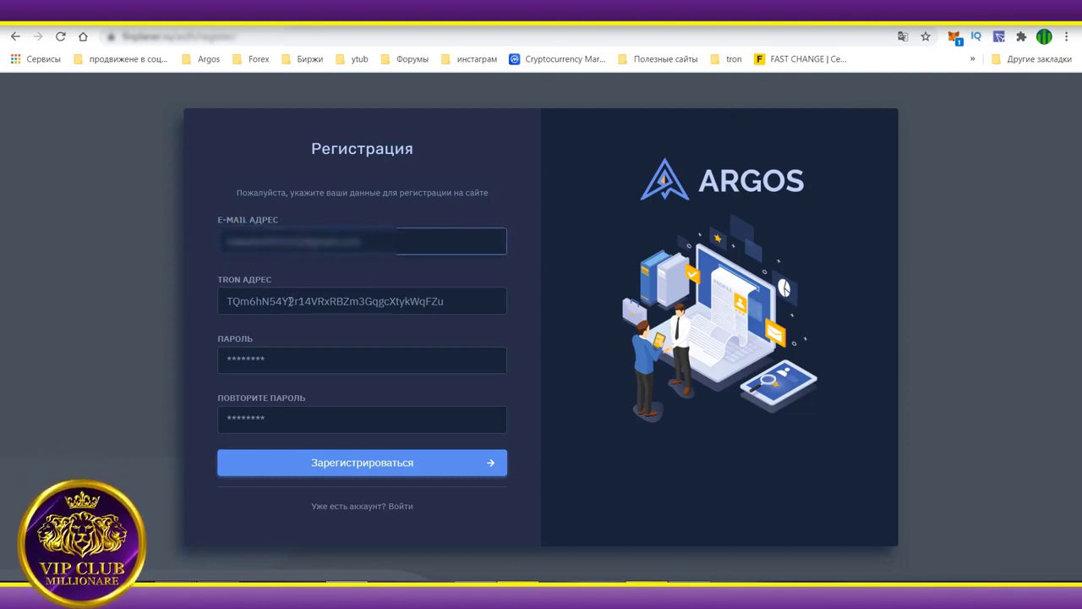
{"action": "double_click", "coordinate": [250, 361]}
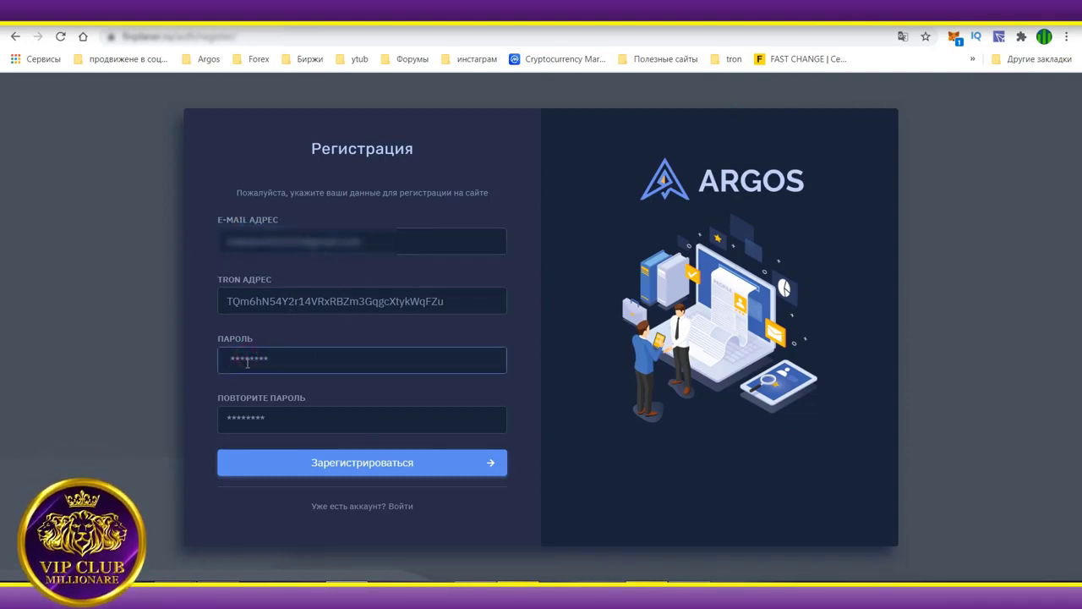
{"action": "type", "text": "***"}
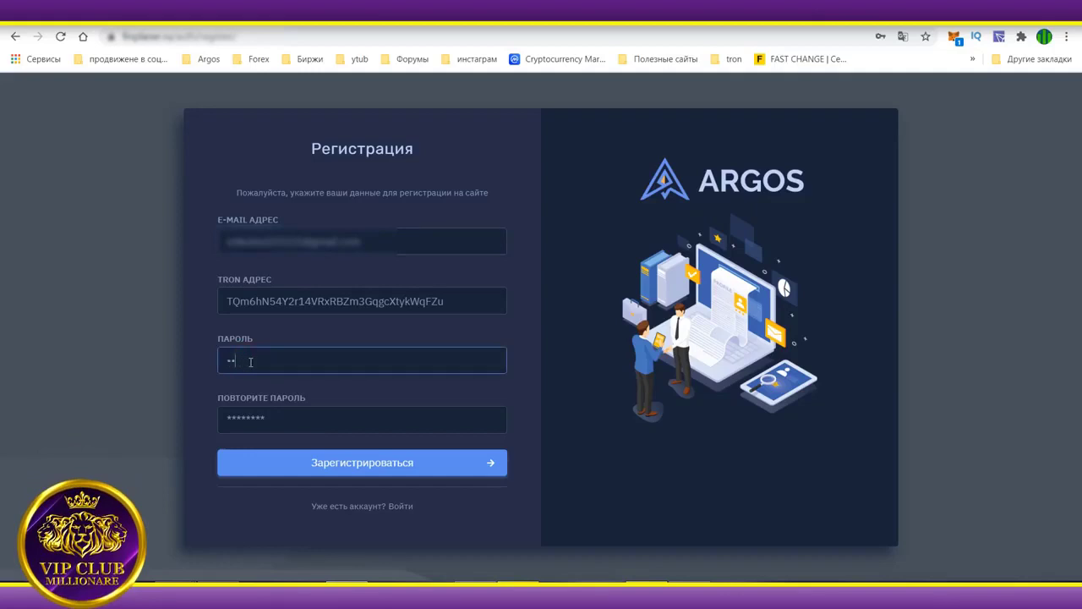
{"action": "type", "text": "****"}
{"action": "double_click", "coordinate": [277, 416]}
{"action": "type", "text": "**"}
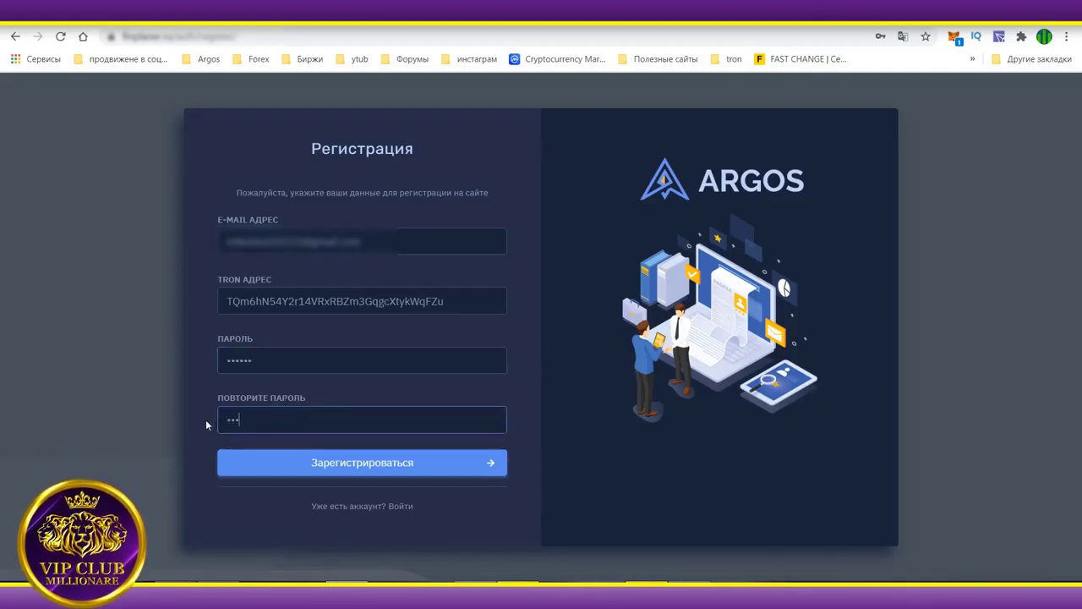
{"action": "type", "text": "****"}
{"action": "left_click", "coordinate": [351, 462]}
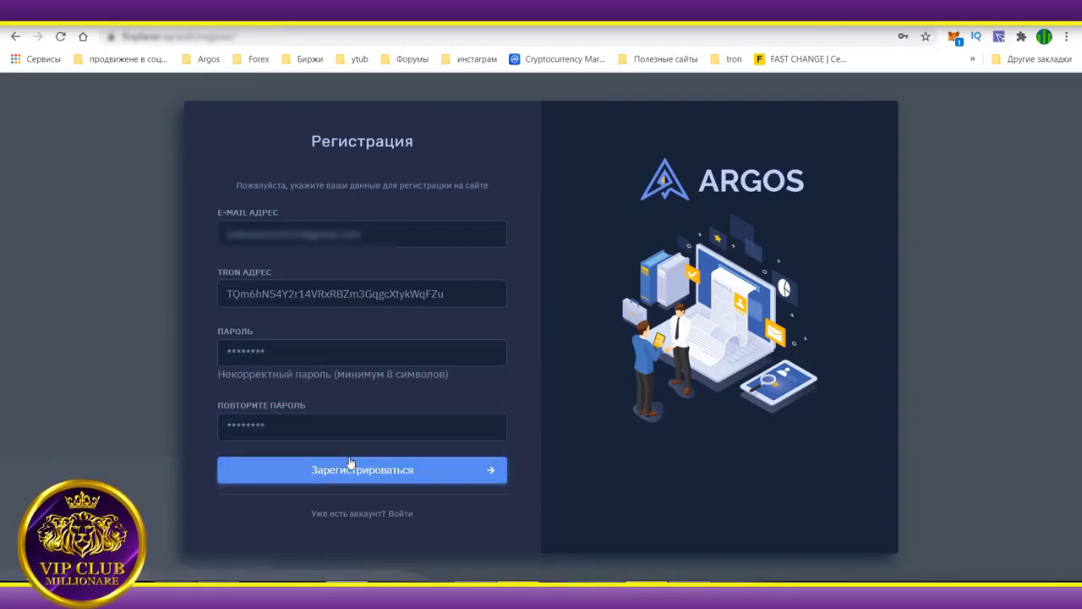
Fix the 8-character password error by re-entering both password fields and resubmitting.
{"action": "left_click", "coordinate": [297, 351]}
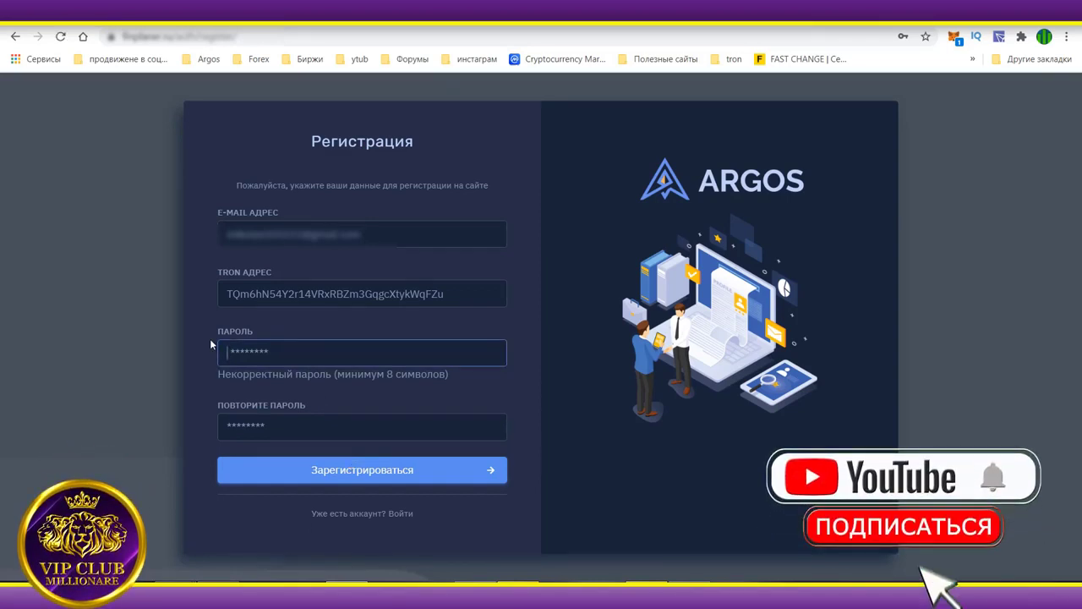
{"action": "type", "text": "1234"}
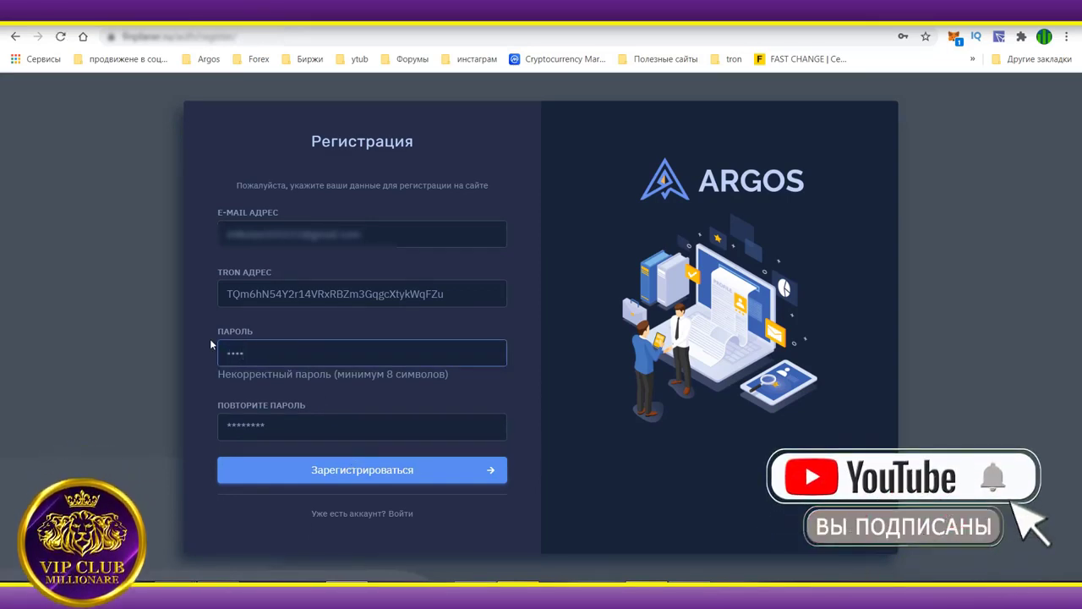
{"action": "type", "text": "5678"}
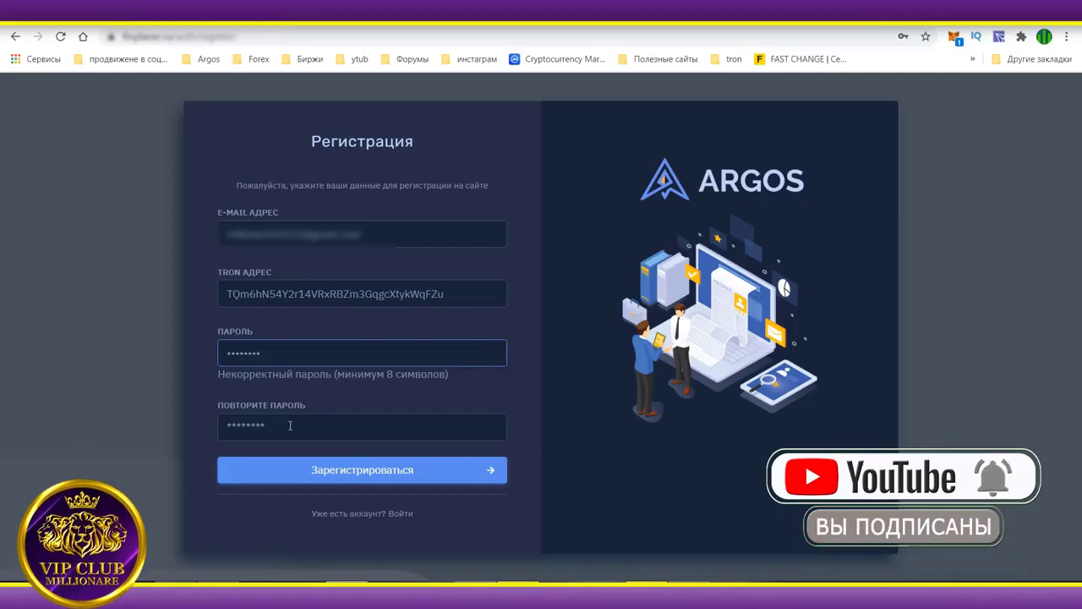
{"action": "left_click", "coordinate": [283, 425]}
{"action": "type", "text": "12"}
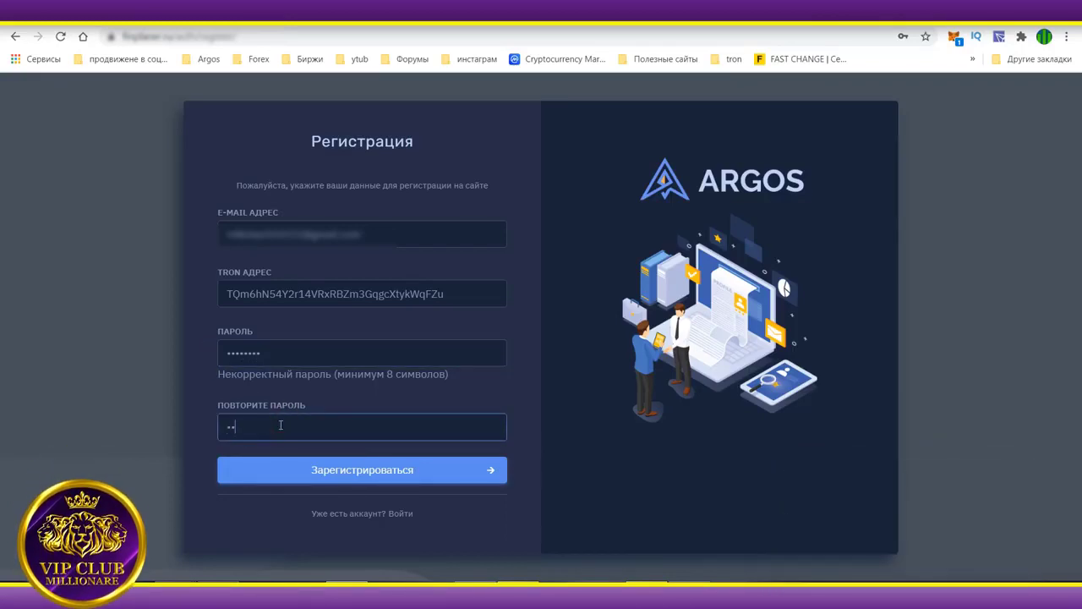
{"action": "type", "text": "34567"}
{"action": "left_click", "coordinate": [361, 466]}
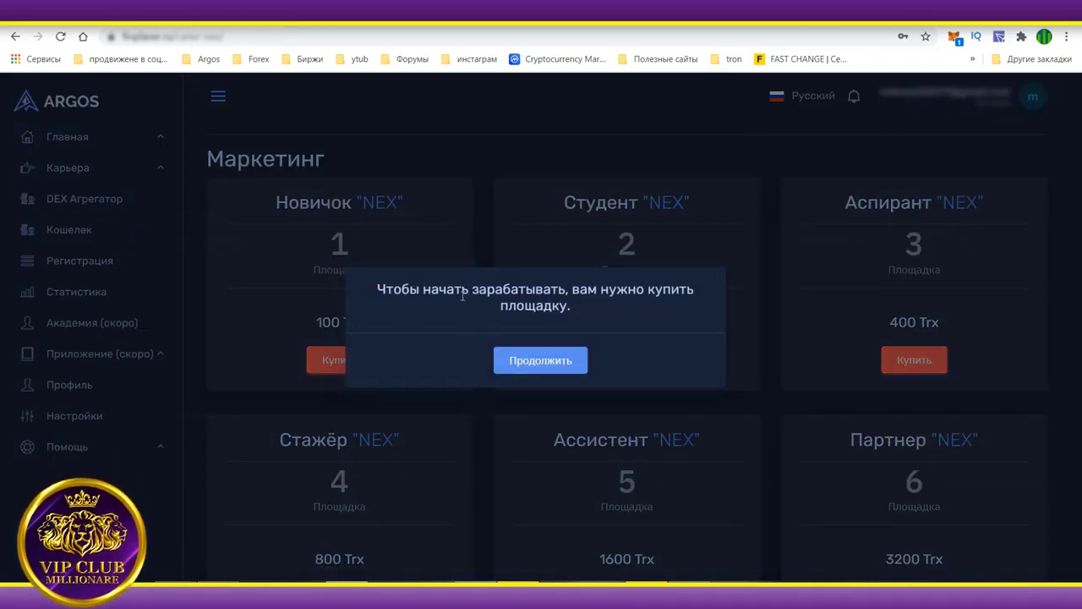
{"action": "left_click", "coordinate": [558, 363]}
{"action": "left_click", "coordinate": [803, 95]}
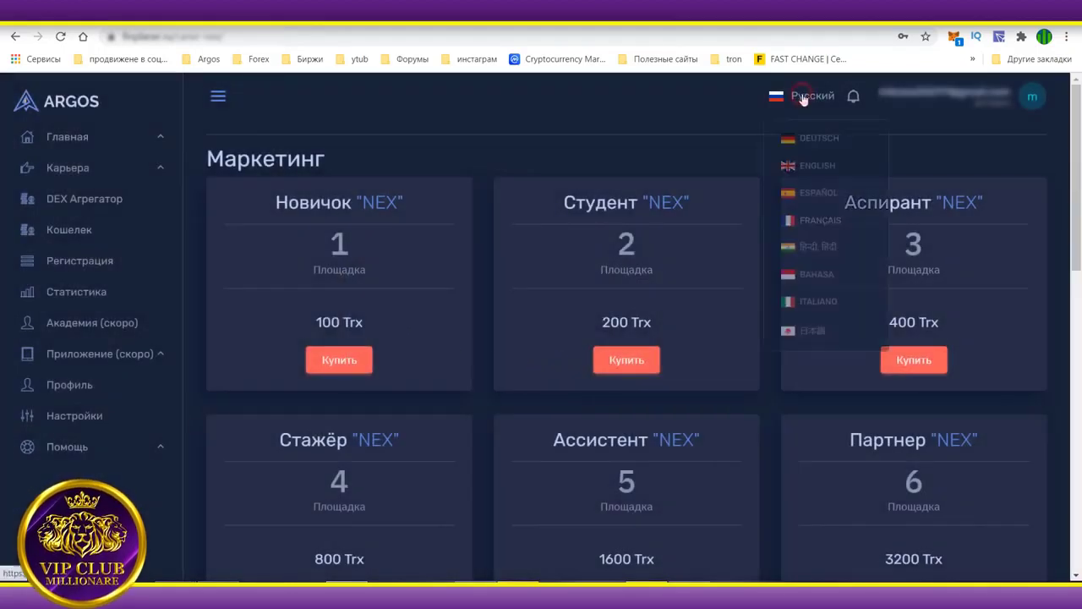
{"action": "scroll", "coordinate": [832, 241], "scroll_direction": "down", "scroll_amount": 5}
{"action": "scroll", "coordinate": [828, 286], "scroll_direction": "up", "scroll_amount": 5}
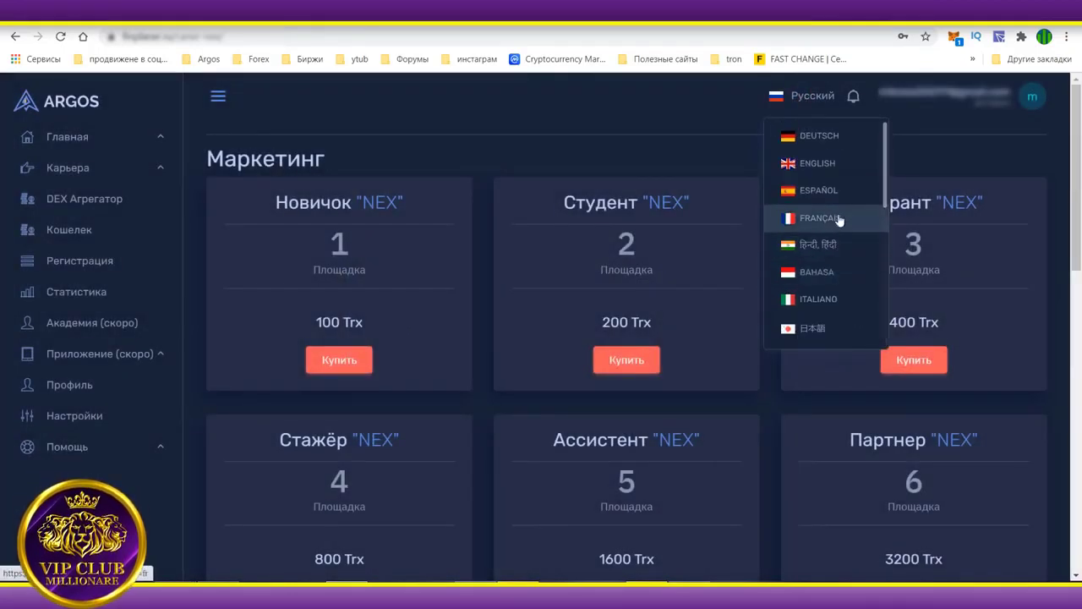
{"action": "left_click", "coordinate": [697, 121]}
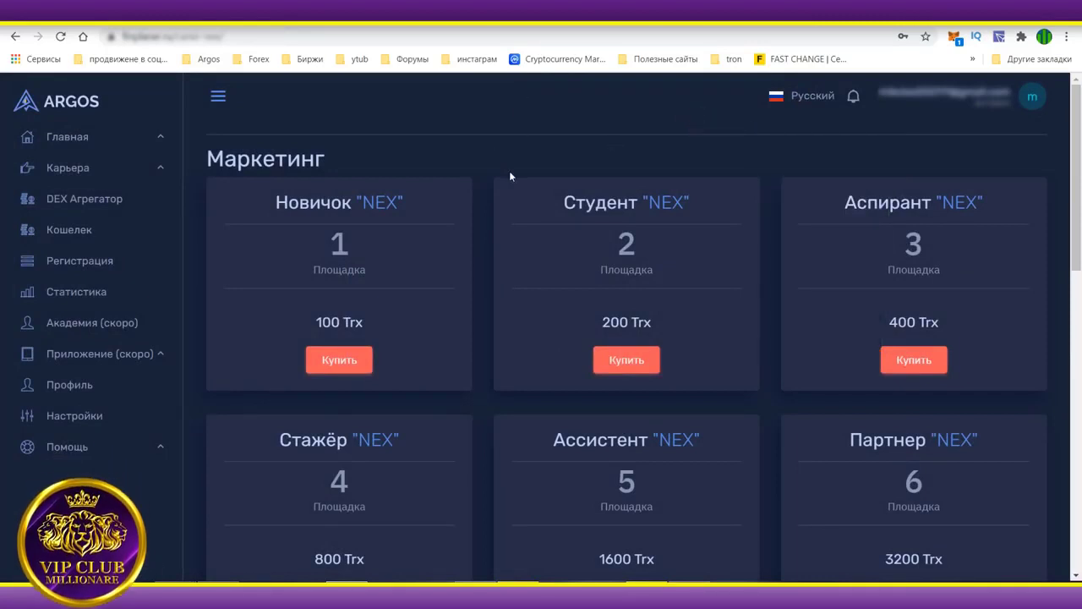
{"action": "left_click", "coordinate": [61, 140]}
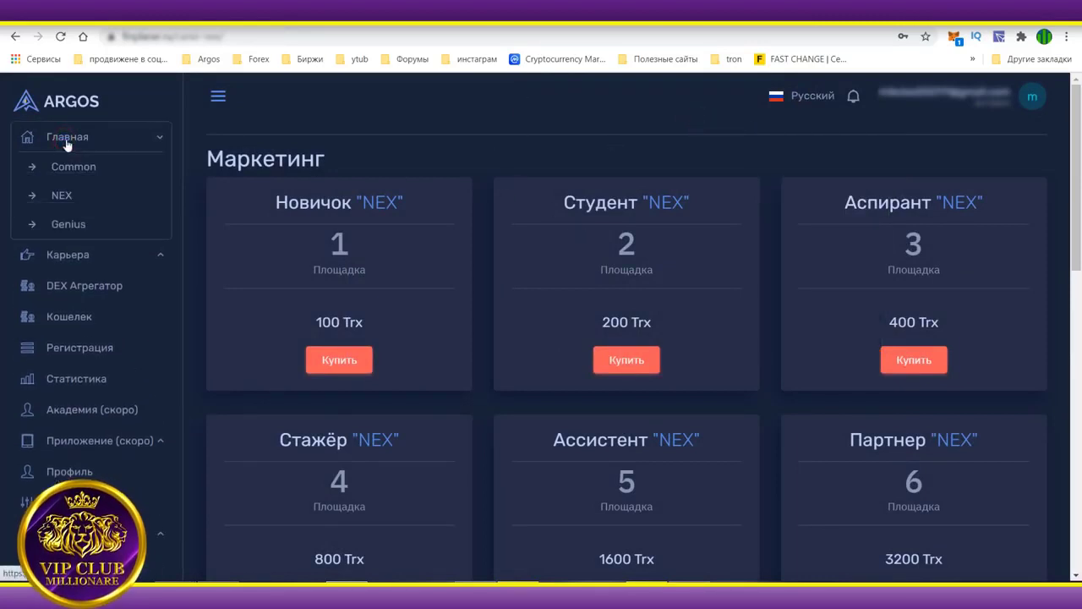
{"action": "left_click", "coordinate": [70, 167]}
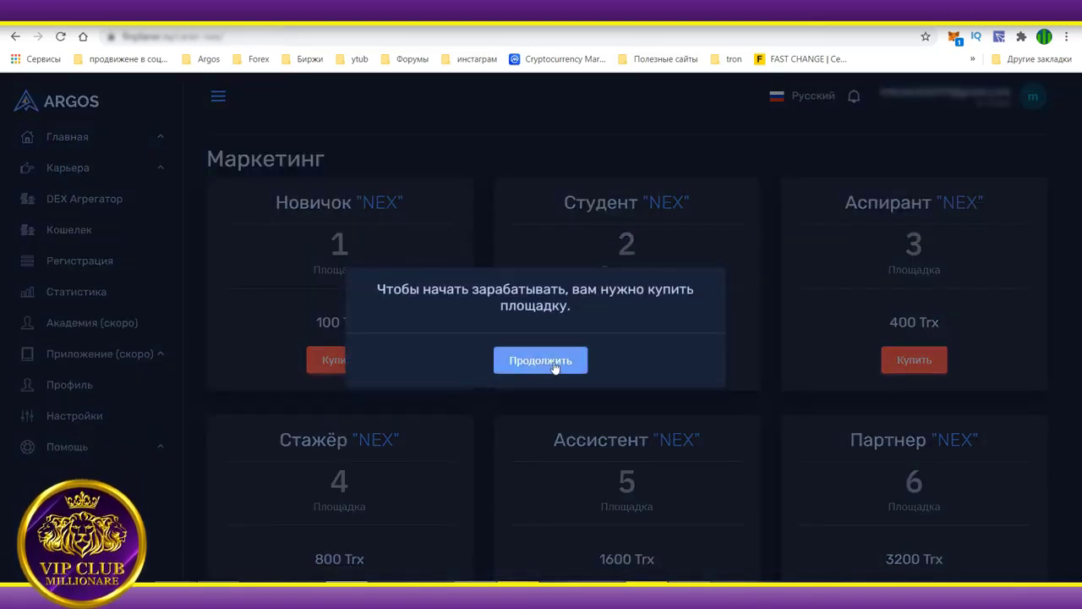
{"action": "left_click", "coordinate": [549, 367]}
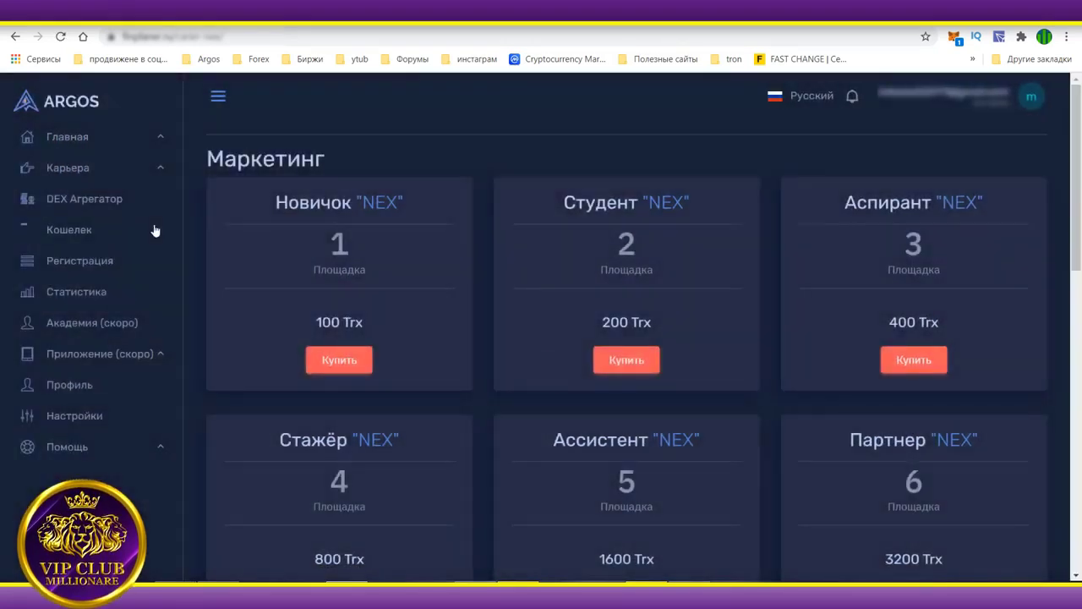
{"action": "left_click", "coordinate": [90, 423]}
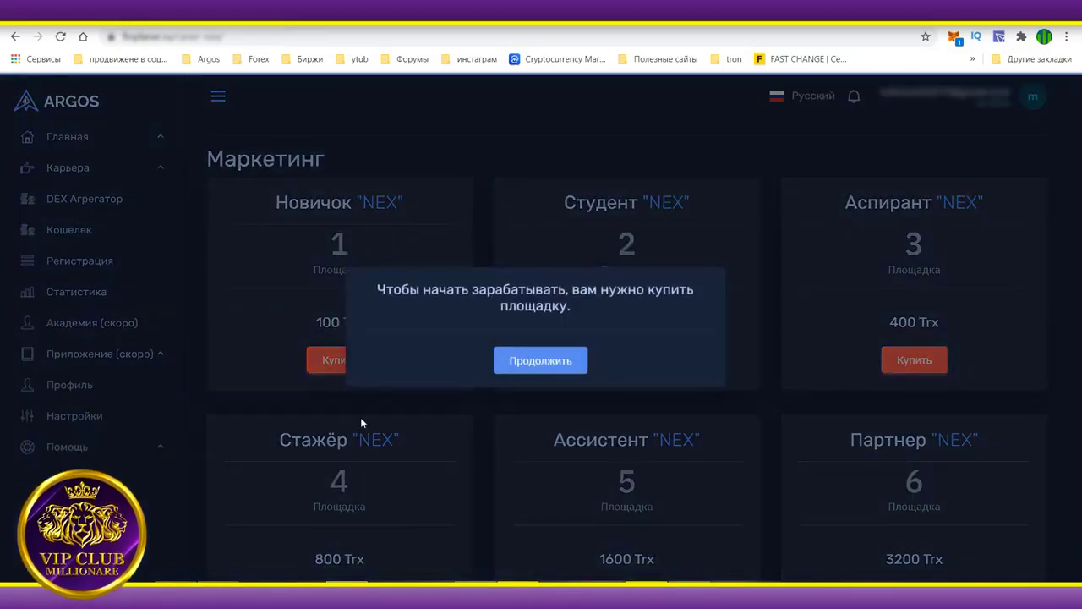
{"action": "left_click", "coordinate": [556, 370]}
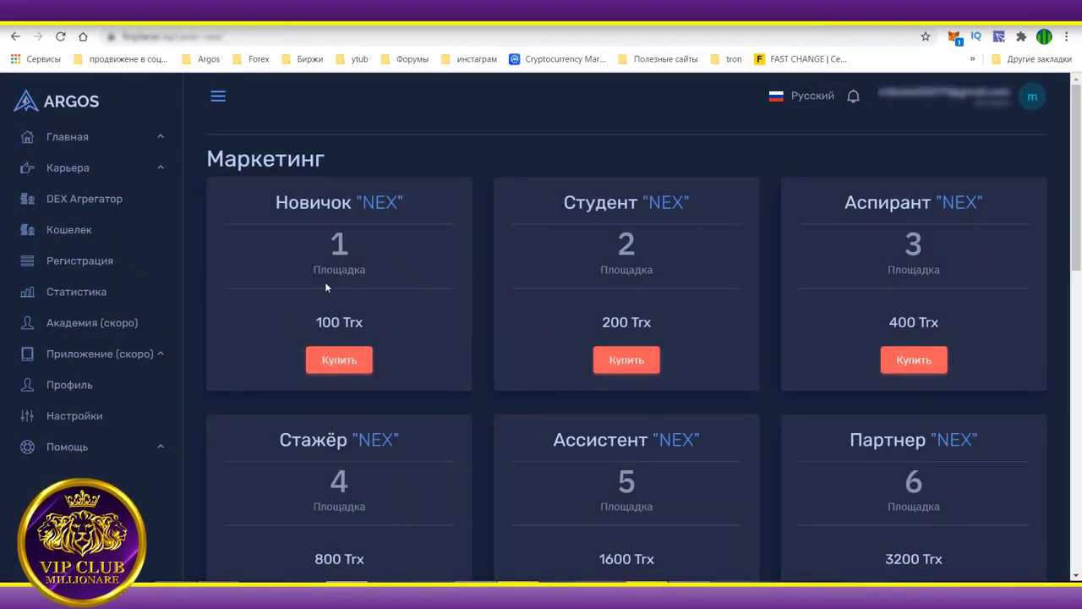
{"action": "scroll", "coordinate": [591, 302], "scroll_direction": "down", "scroll_amount": 2}
{"action": "scroll", "coordinate": [514, 285], "scroll_direction": "up", "scroll_amount": 2}
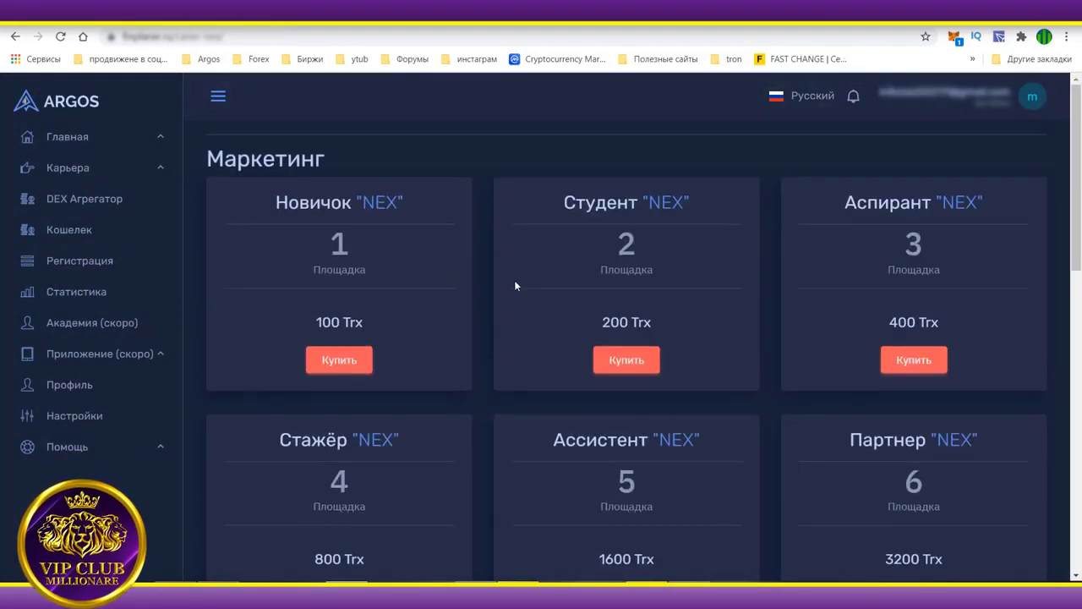
{"action": "scroll", "coordinate": [475, 282], "scroll_direction": "down", "scroll_amount": 5}
{"action": "scroll", "coordinate": [474, 282], "scroll_direction": "down", "scroll_amount": 5}
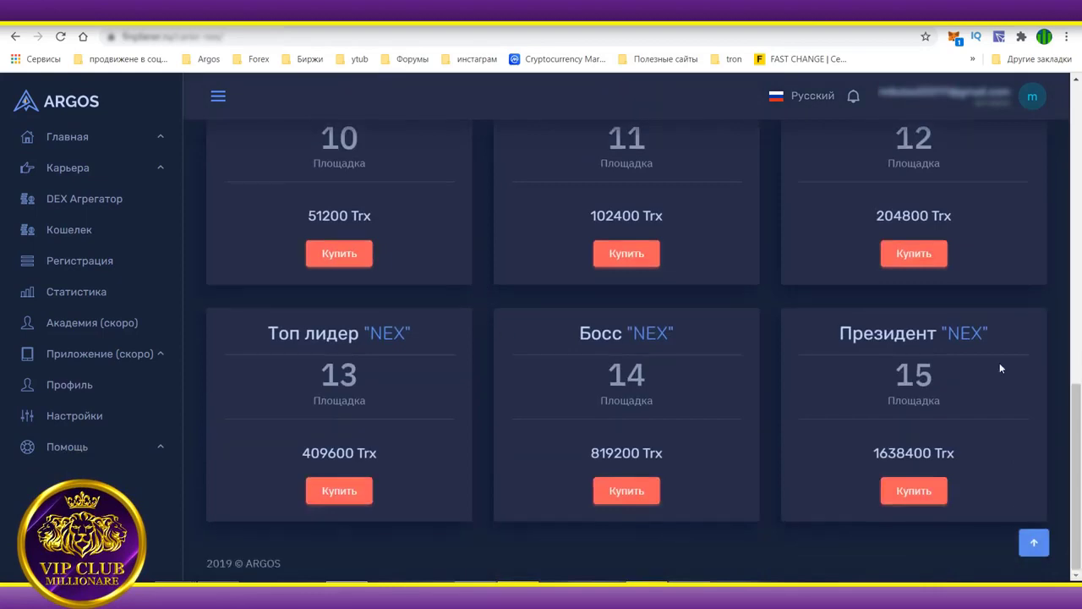
{"action": "scroll", "coordinate": [827, 399], "scroll_direction": "up", "scroll_amount": 5}
{"action": "scroll", "coordinate": [826, 396], "scroll_direction": "up", "scroll_amount": 5}
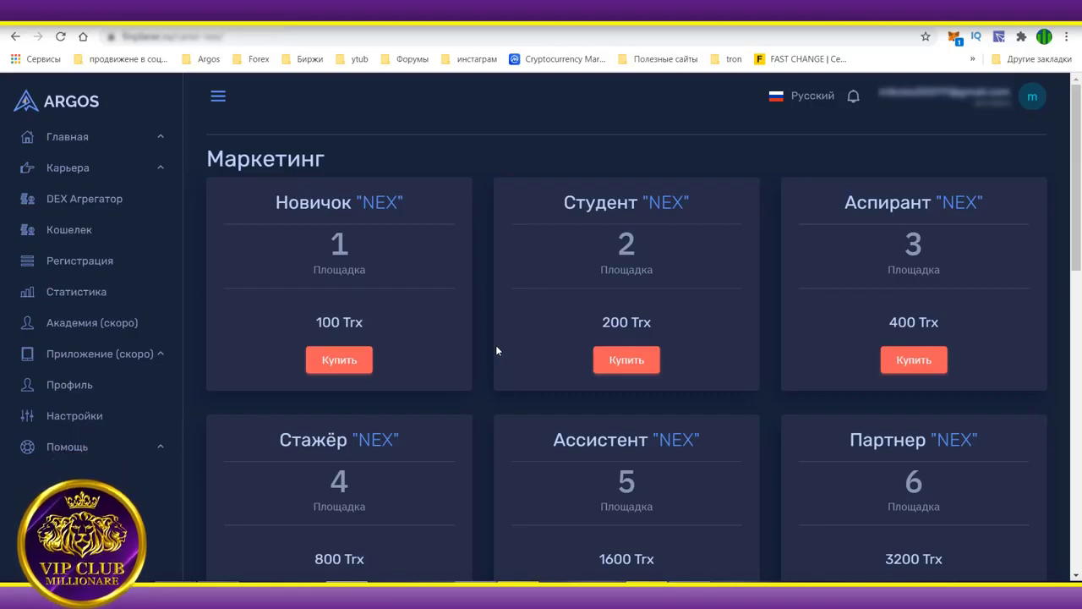
{"action": "scroll", "coordinate": [575, 398], "scroll_direction": "down", "scroll_amount": 1}
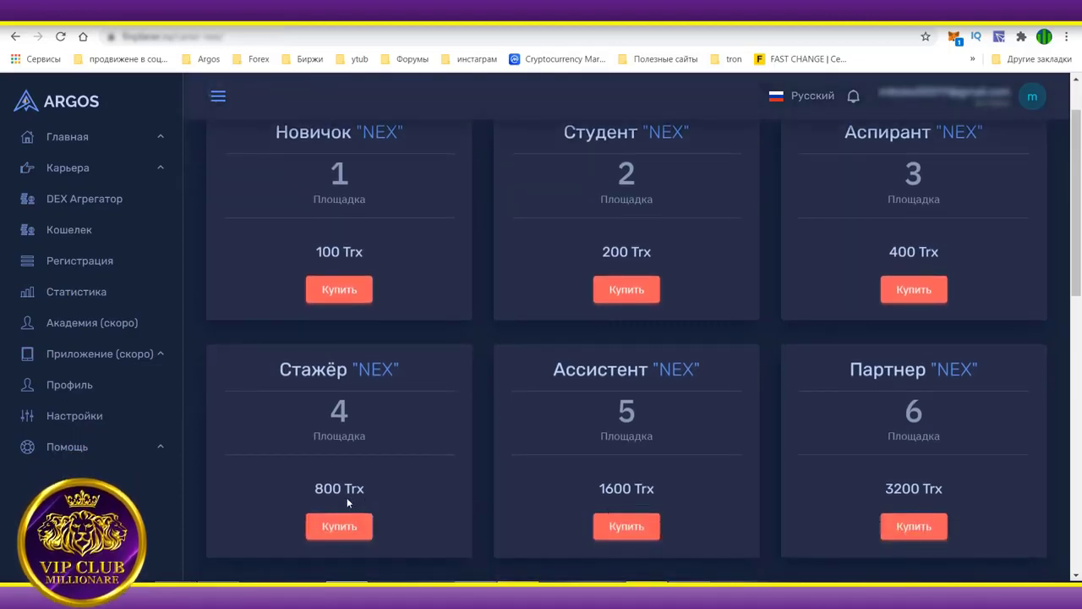
{"action": "scroll", "coordinate": [476, 490], "scroll_direction": "up", "scroll_amount": 1}
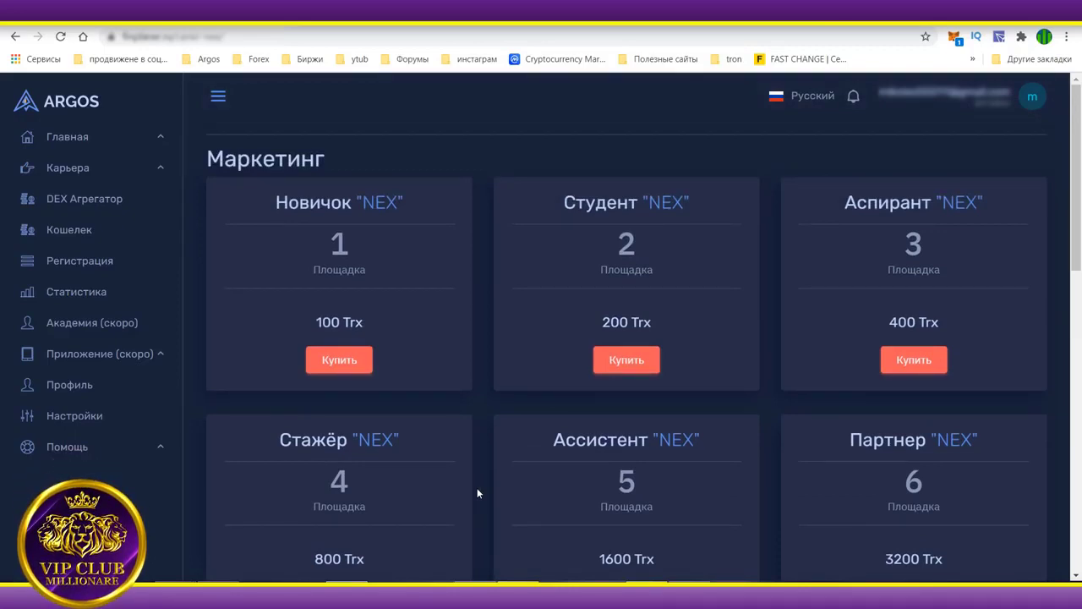
{"action": "scroll", "coordinate": [505, 466], "scroll_direction": "down", "scroll_amount": 2}
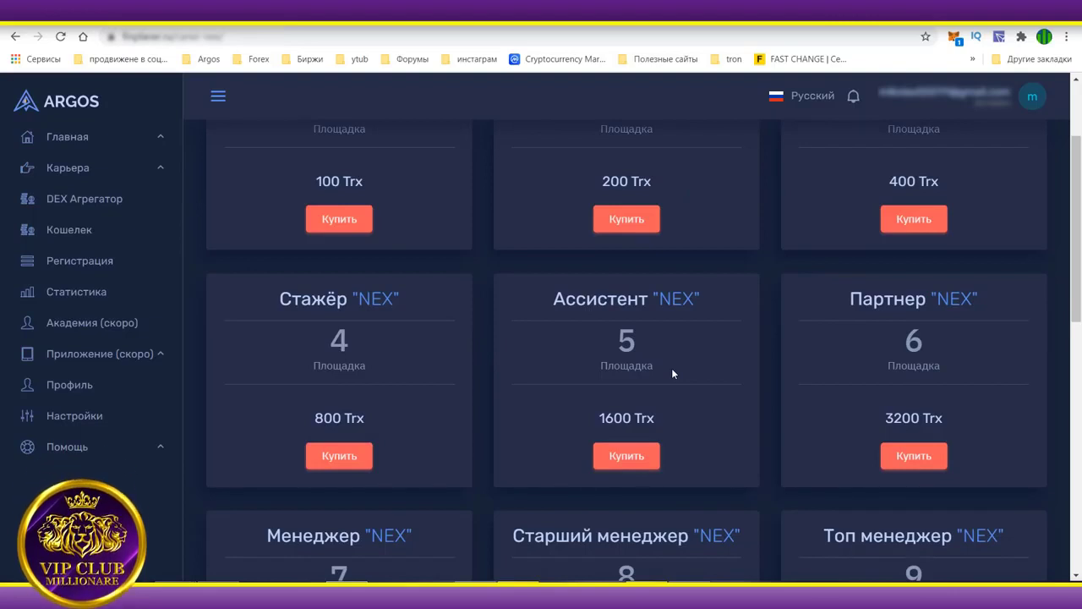
{"action": "scroll", "coordinate": [674, 366], "scroll_direction": "down", "scroll_amount": 4}
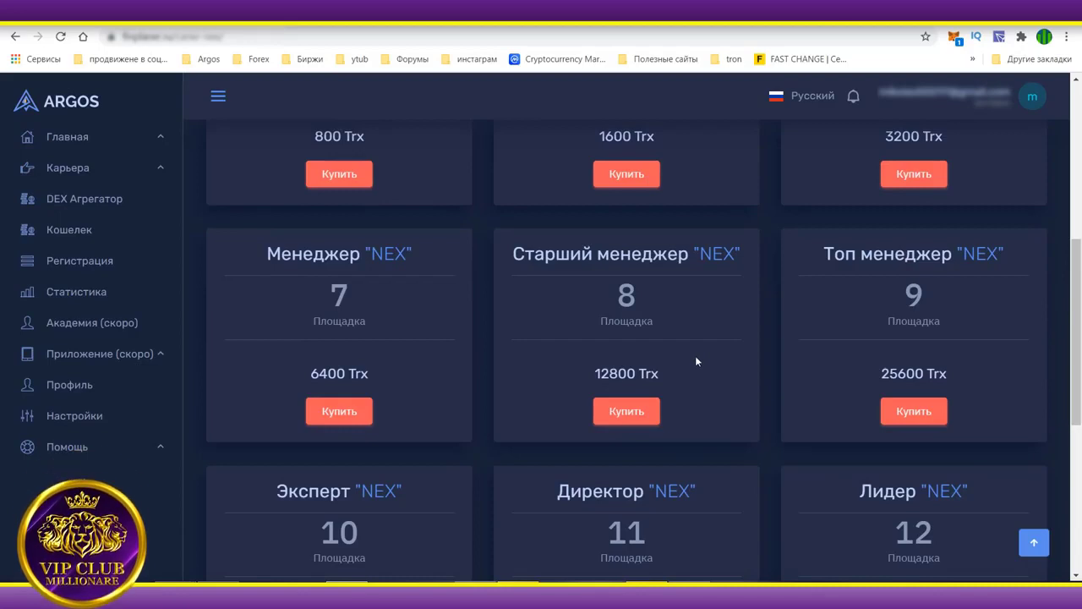
{"action": "scroll", "coordinate": [692, 367], "scroll_direction": "up", "scroll_amount": 4}
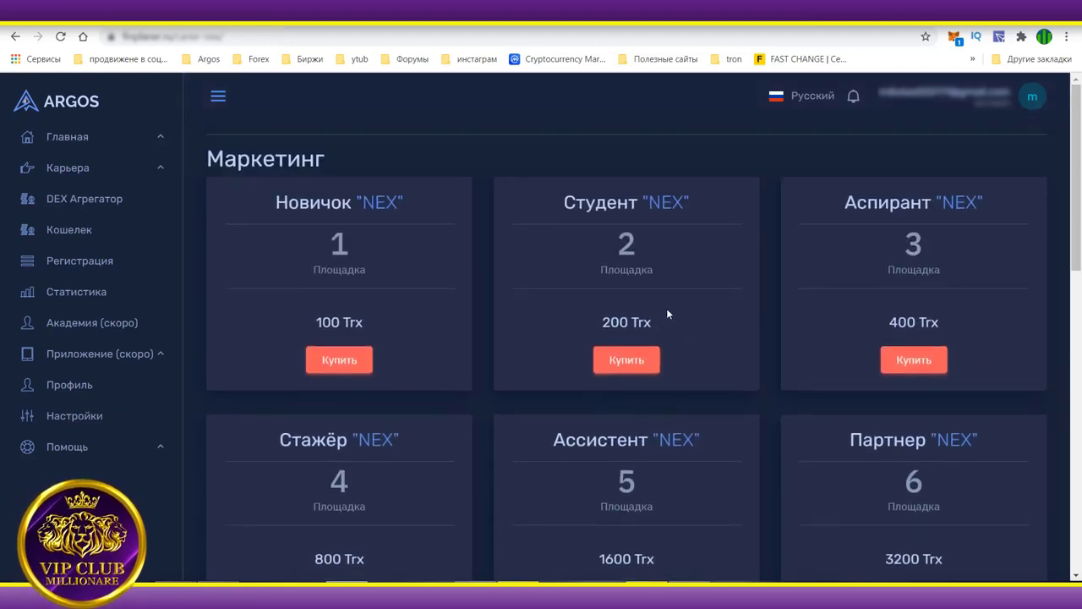
Buy NEX tier 1 (Новичок) for 100 TRX and approve the TronLink signature request.
{"action": "left_click", "coordinate": [345, 362]}
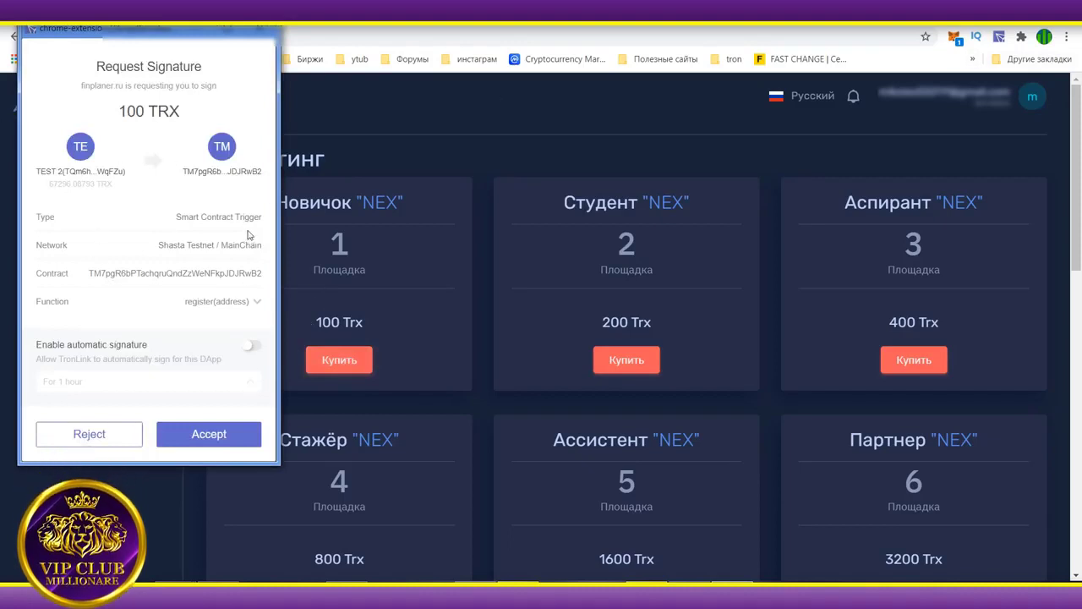
{"action": "left_click", "coordinate": [209, 434]}
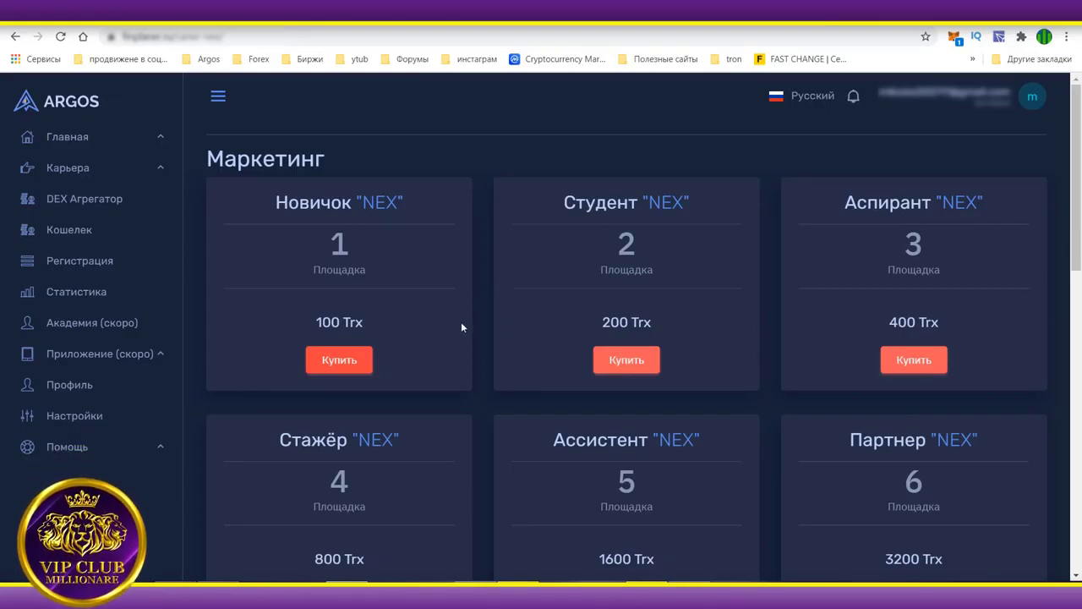
{"action": "right_click", "coordinate": [501, 237]}
Buy NEX tier 2 (Студент) for 200 TRX, approving the signature and reloading.
{"action": "left_click", "coordinate": [556, 278]}
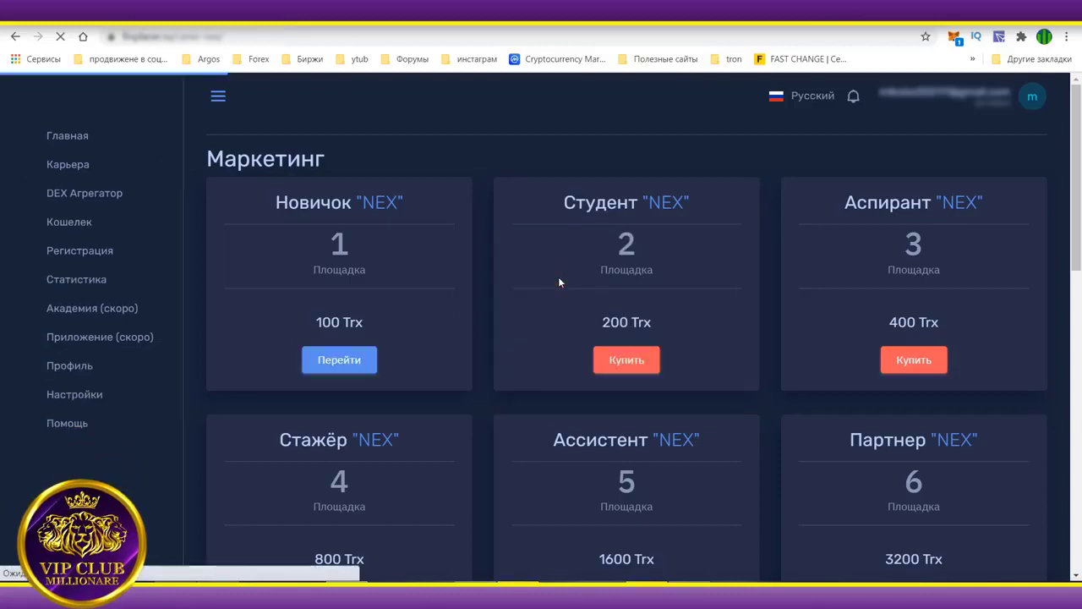
{"action": "left_click", "coordinate": [626, 361]}
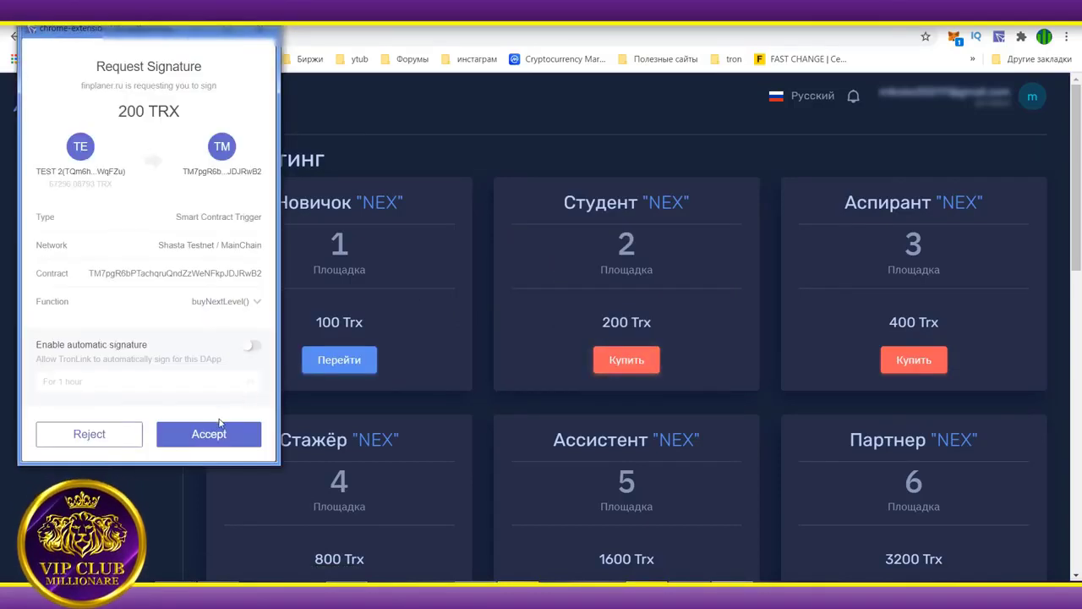
{"action": "left_click", "coordinate": [218, 433]}
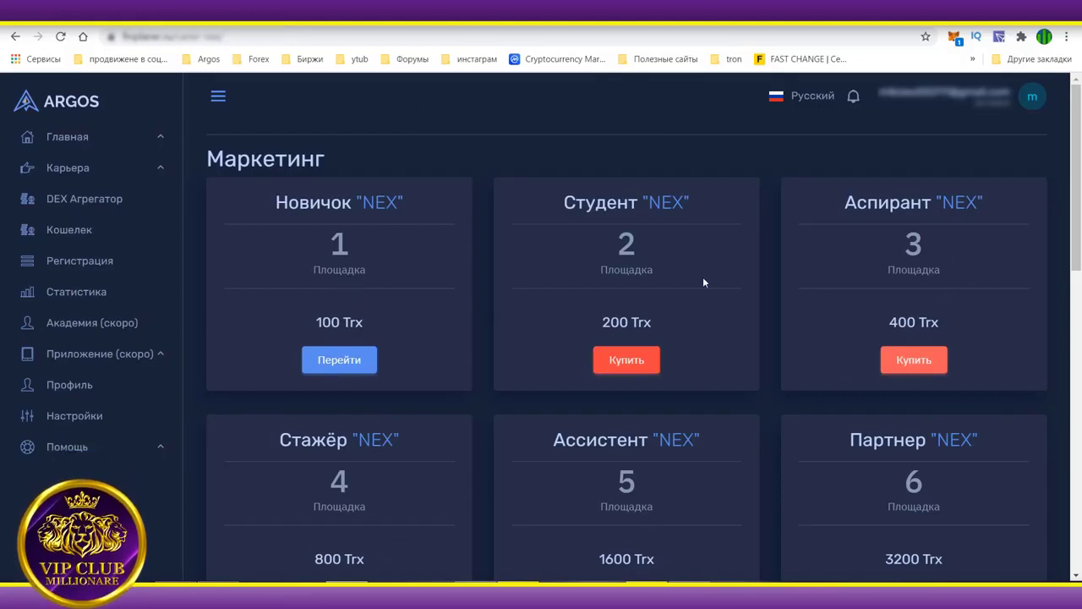
{"action": "right_click", "coordinate": [479, 230]}
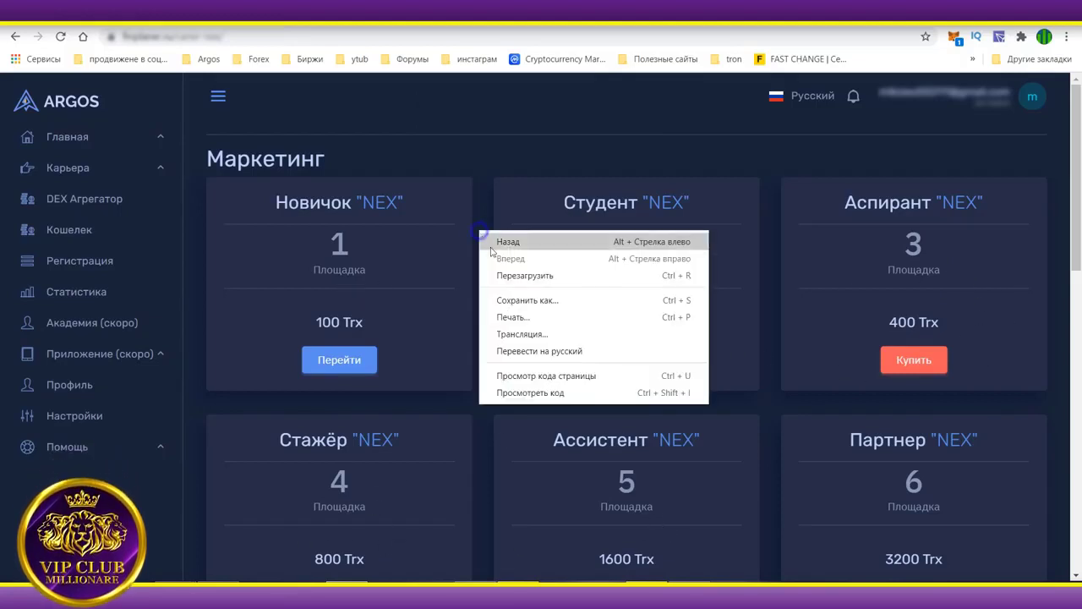
{"action": "left_click", "coordinate": [541, 274]}
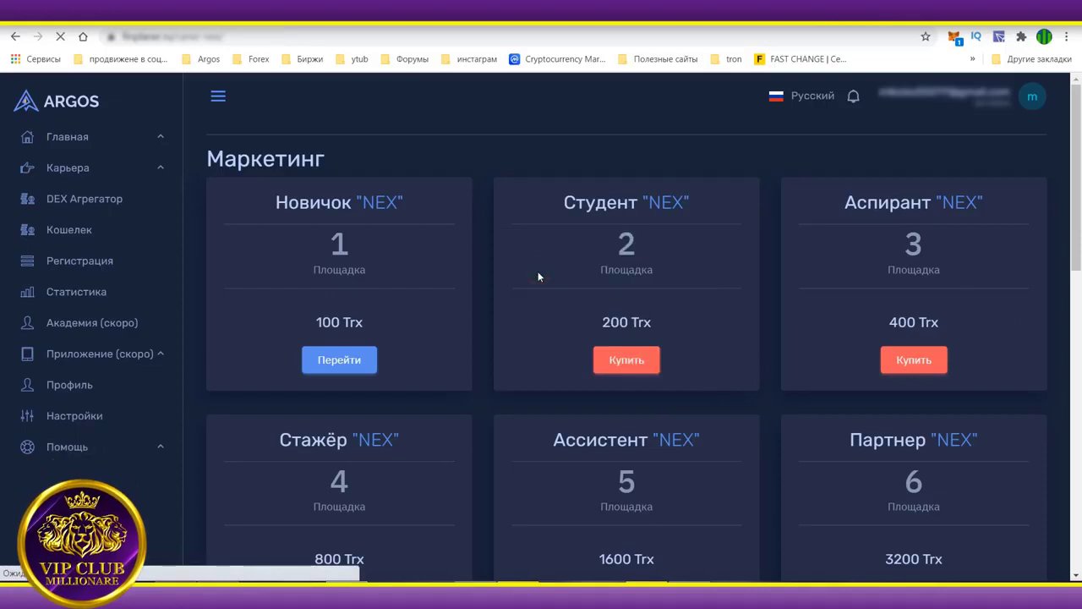
Buy NEX tier 3 (Аспирант) for 400 TRX, approve it, and reload to confirm.
{"action": "left_click", "coordinate": [914, 362]}
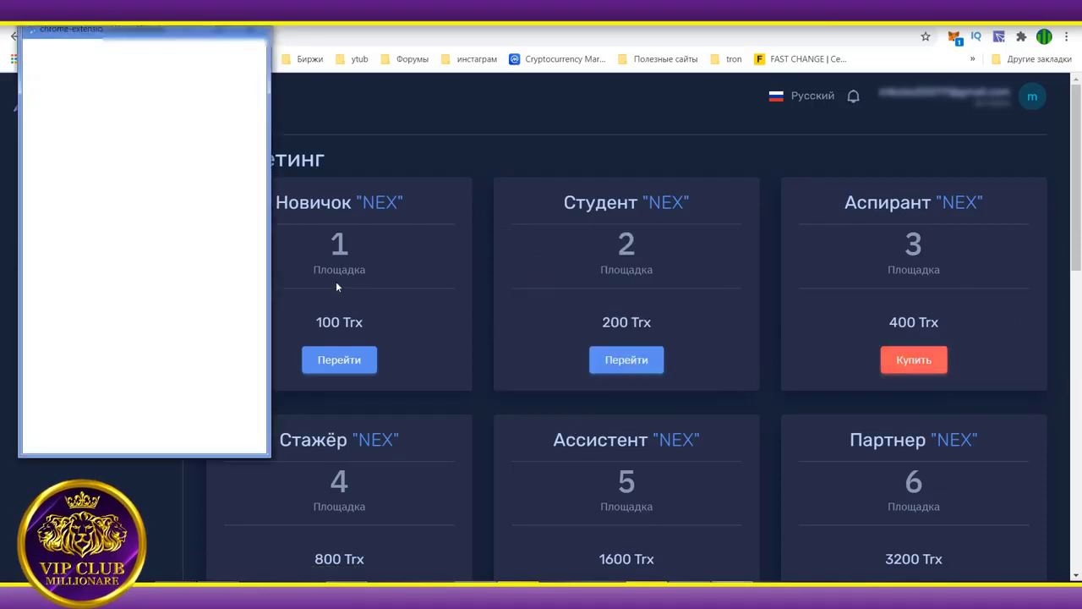
{"action": "left_click", "coordinate": [207, 433]}
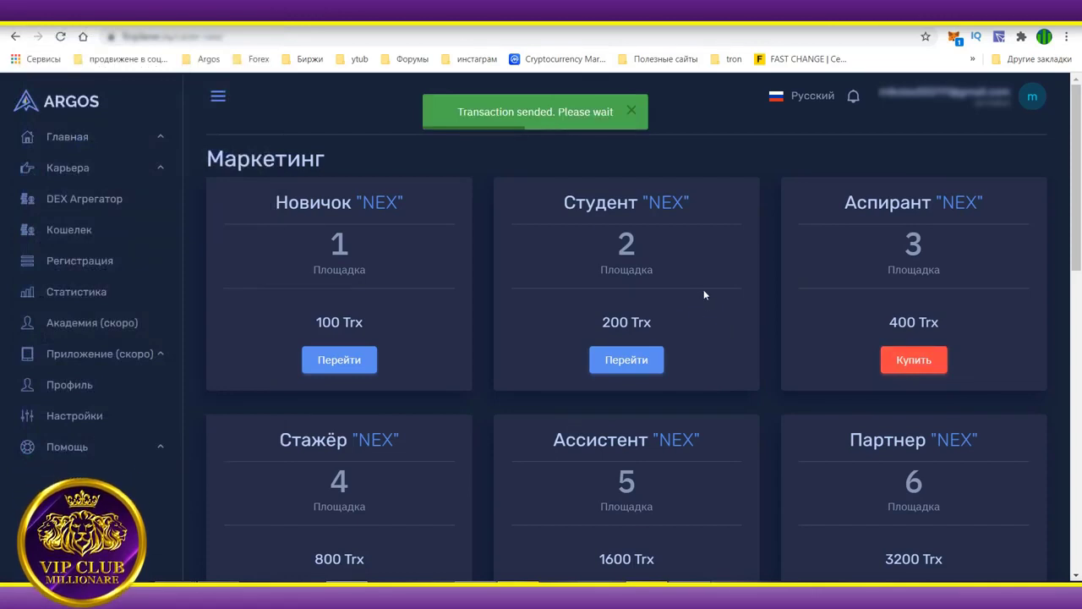
{"action": "right_click", "coordinate": [489, 279]}
{"action": "left_click", "coordinate": [566, 326]}
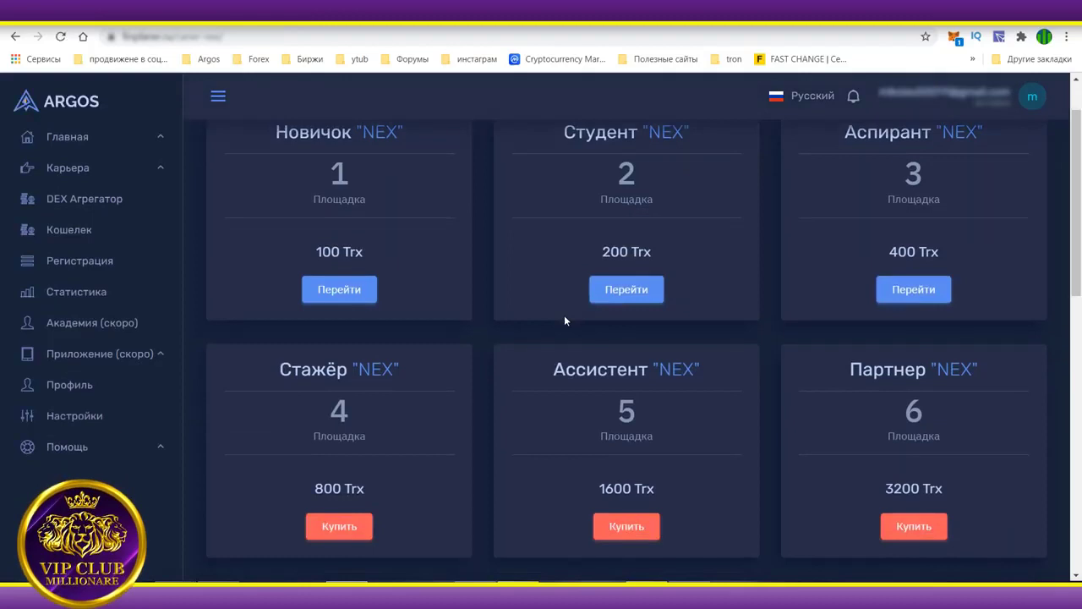
{"action": "scroll", "coordinate": [564, 320], "scroll_direction": "up", "scroll_amount": 1}
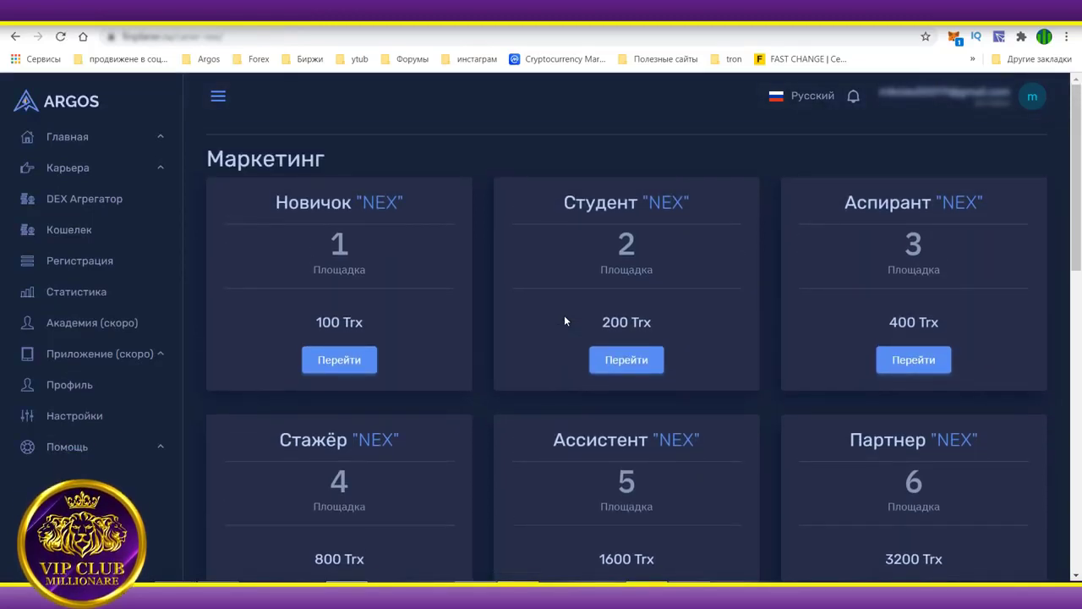
{"action": "scroll", "coordinate": [565, 320], "scroll_direction": "down", "scroll_amount": 1}
{"action": "scroll", "coordinate": [564, 321], "scroll_direction": "up", "scroll_amount": 1}
{"action": "scroll", "coordinate": [564, 321], "scroll_direction": "down", "scroll_amount": 3}
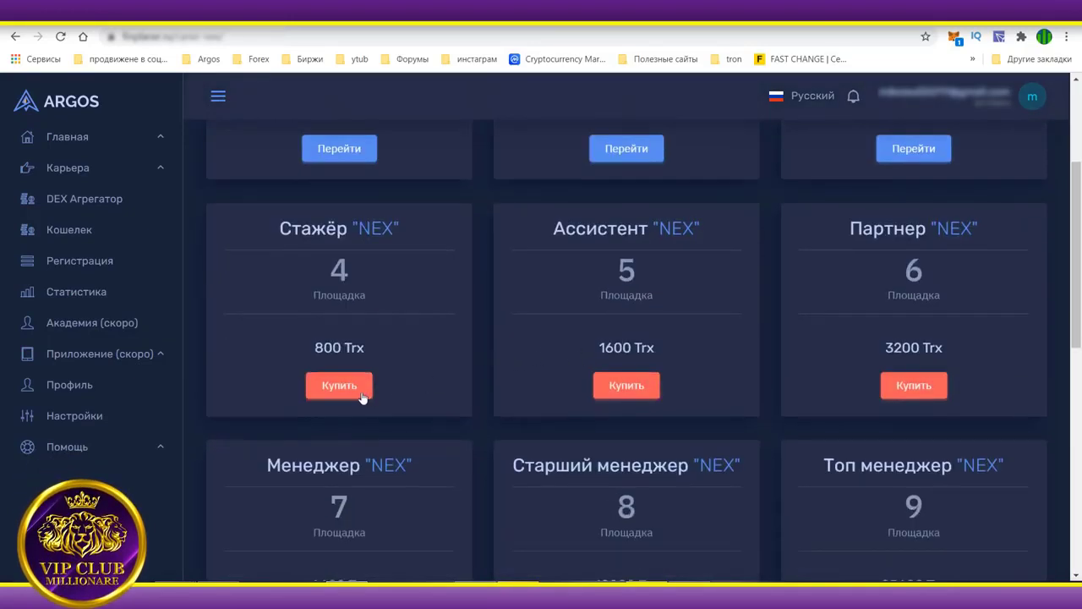
Buy NEX tier 4 (Стажёр) for 800 TRX, approving the signature and reloading.
{"action": "left_click", "coordinate": [361, 396]}
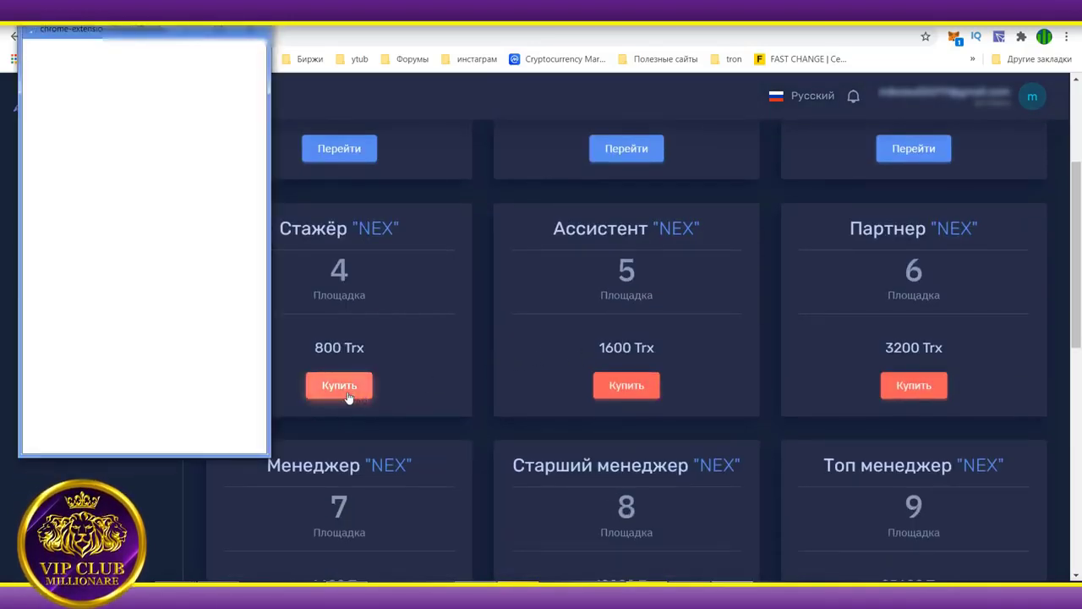
{"action": "left_click", "coordinate": [206, 433]}
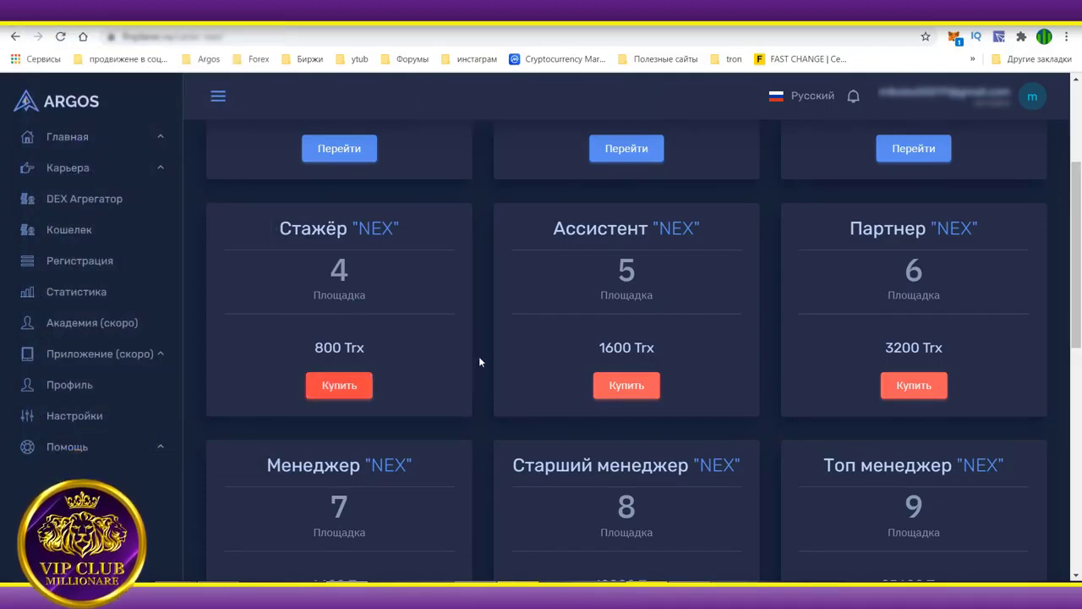
{"action": "left_click", "coordinate": [340, 385]}
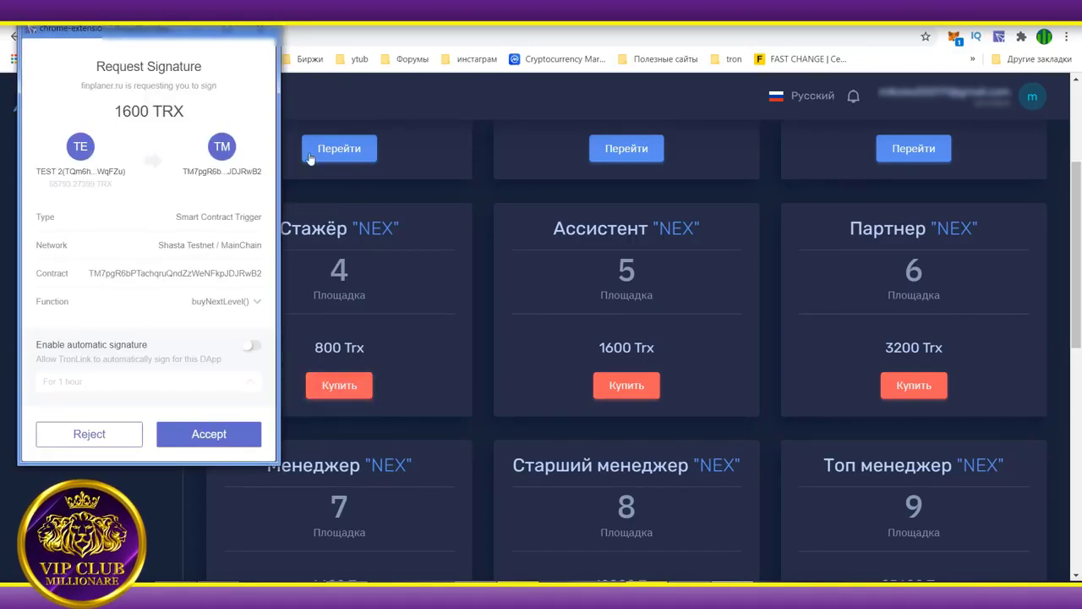
{"action": "left_click", "coordinate": [338, 169]}
{"action": "right_click", "coordinate": [350, 206]}
{"action": "left_click", "coordinate": [430, 249]}
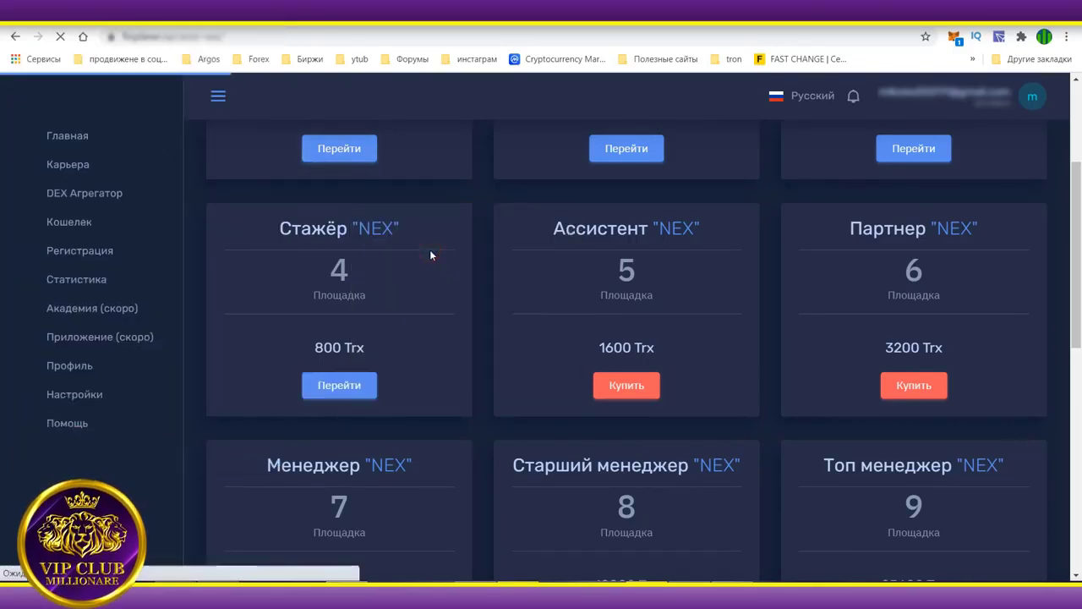
Buy NEX tier 5 (Ассистент) for 1600 TRX, approve it, and reload to confirm.
{"action": "left_click", "coordinate": [628, 388]}
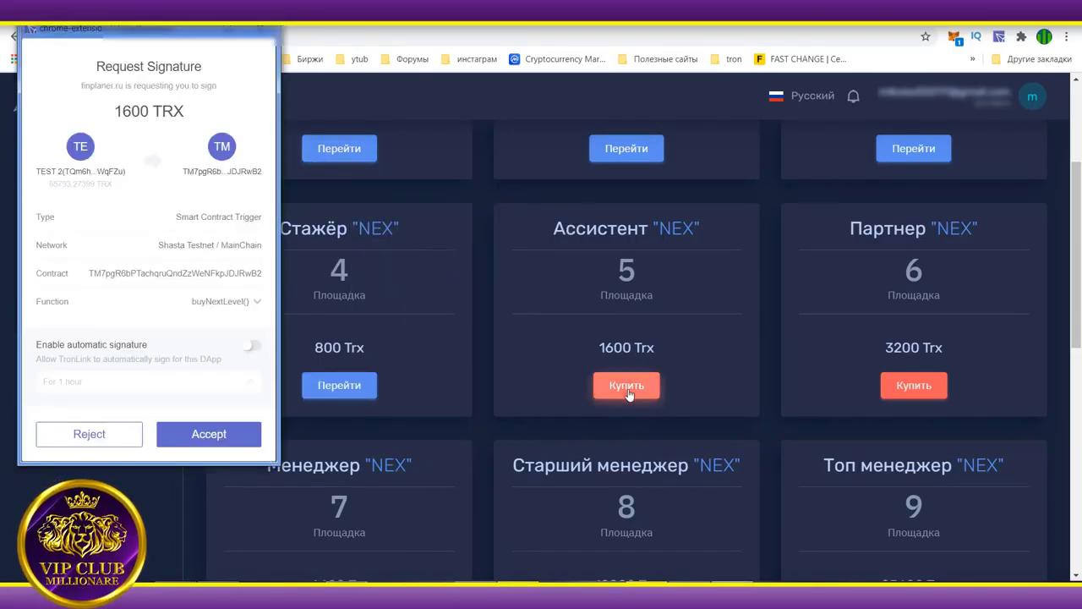
{"action": "left_click", "coordinate": [230, 437]}
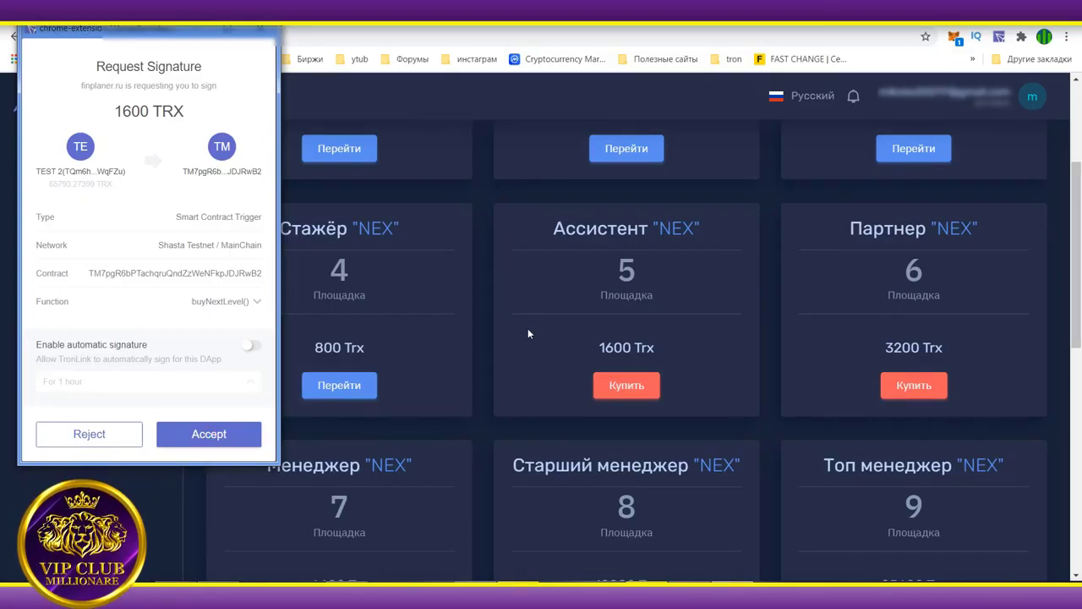
{"action": "left_click", "coordinate": [264, 32]}
{"action": "right_click", "coordinate": [427, 186]}
{"action": "left_click", "coordinate": [491, 226]}
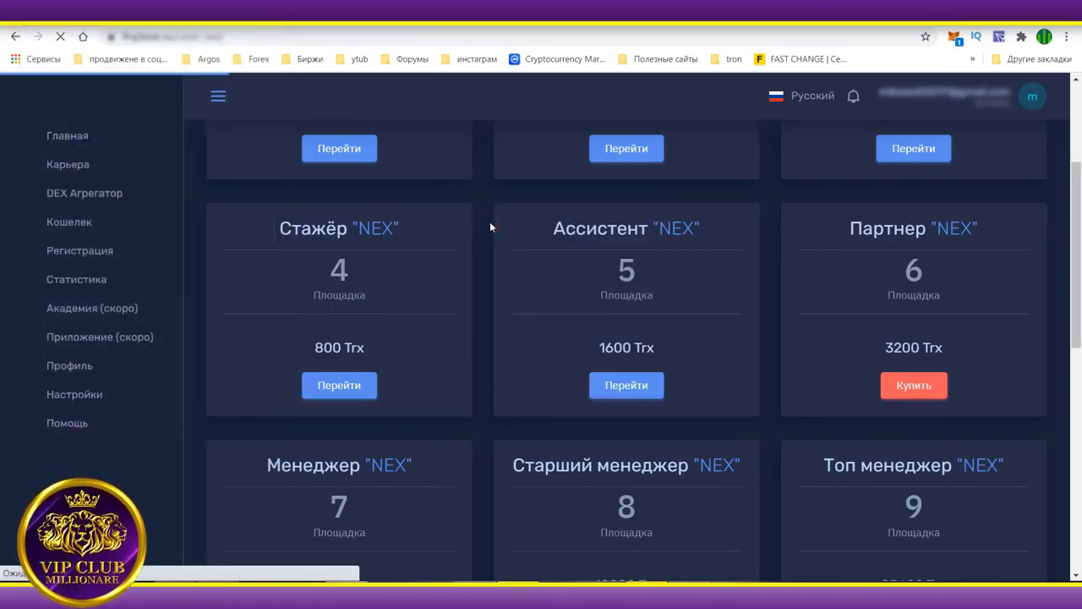
{"action": "left_click", "coordinate": [921, 395]}
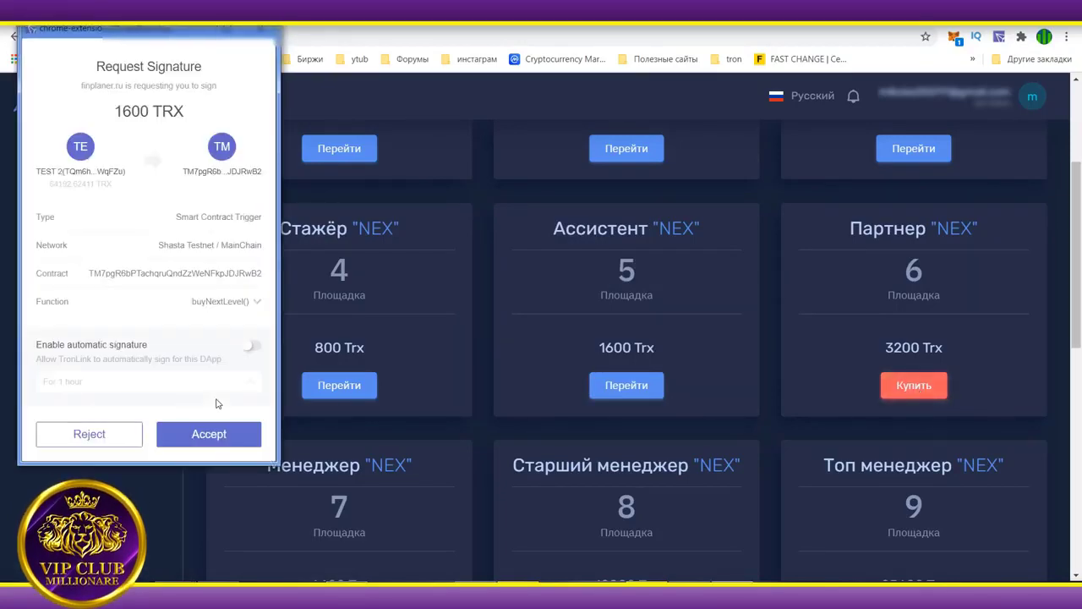
{"action": "left_click", "coordinate": [214, 437]}
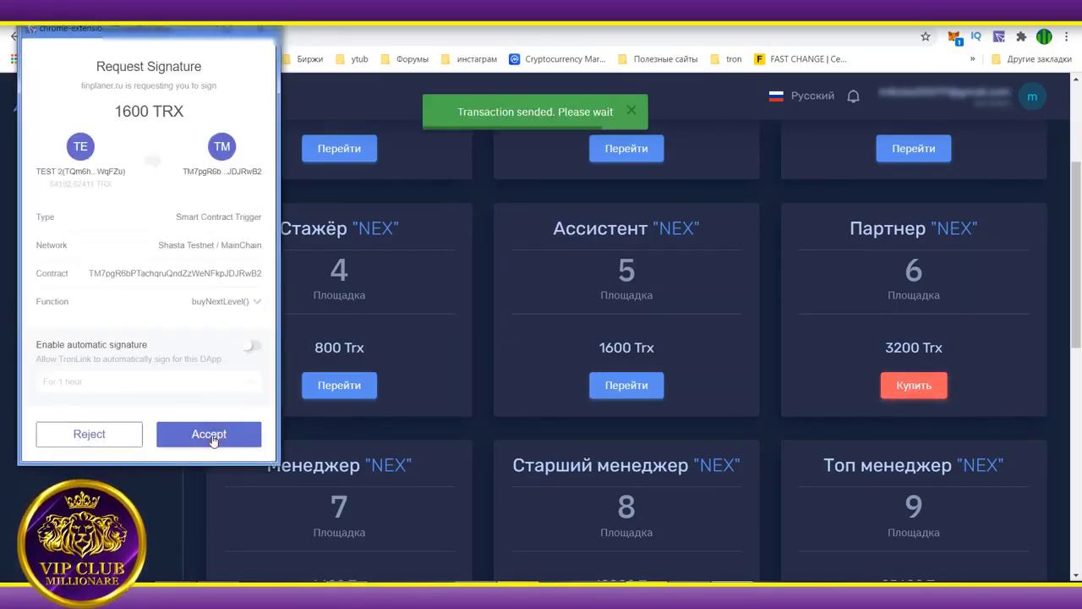
{"action": "left_click", "coordinate": [95, 434]}
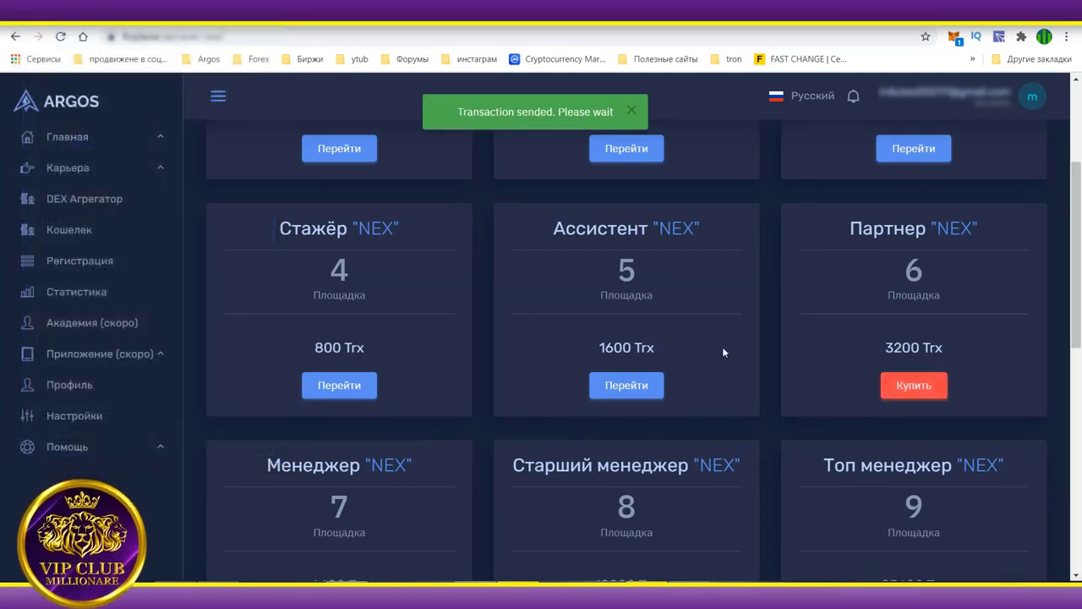
{"action": "right_click", "coordinate": [504, 272]}
{"action": "left_click", "coordinate": [600, 317]}
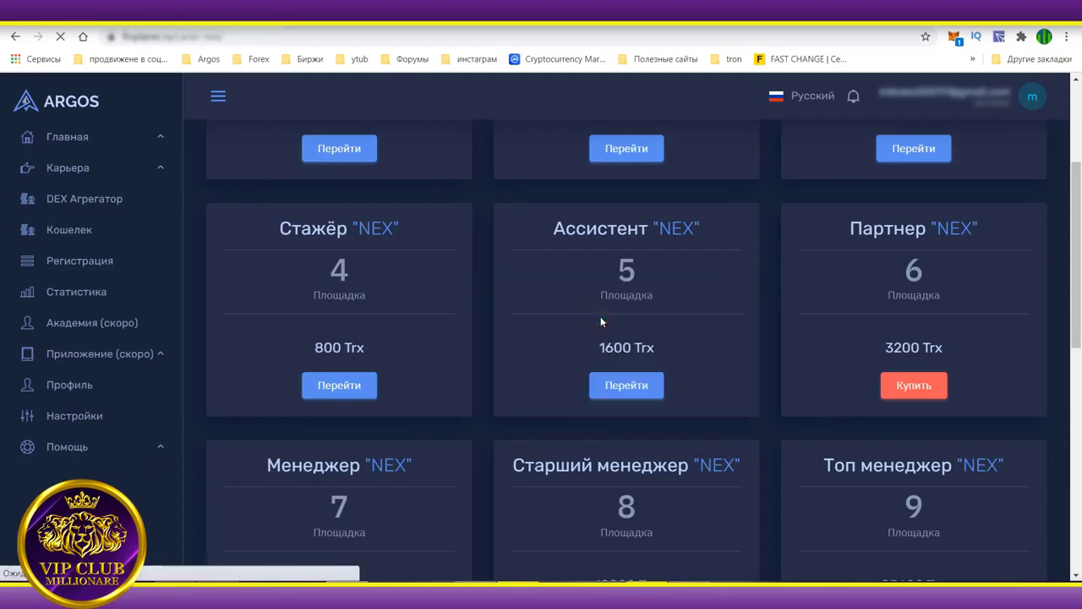
Approve the 6400 TRX Менеджер purchase and reload to confirm NEX levels 6 and 7 owned.
{"action": "scroll", "coordinate": [511, 369], "scroll_direction": "down", "scroll_amount": 2}
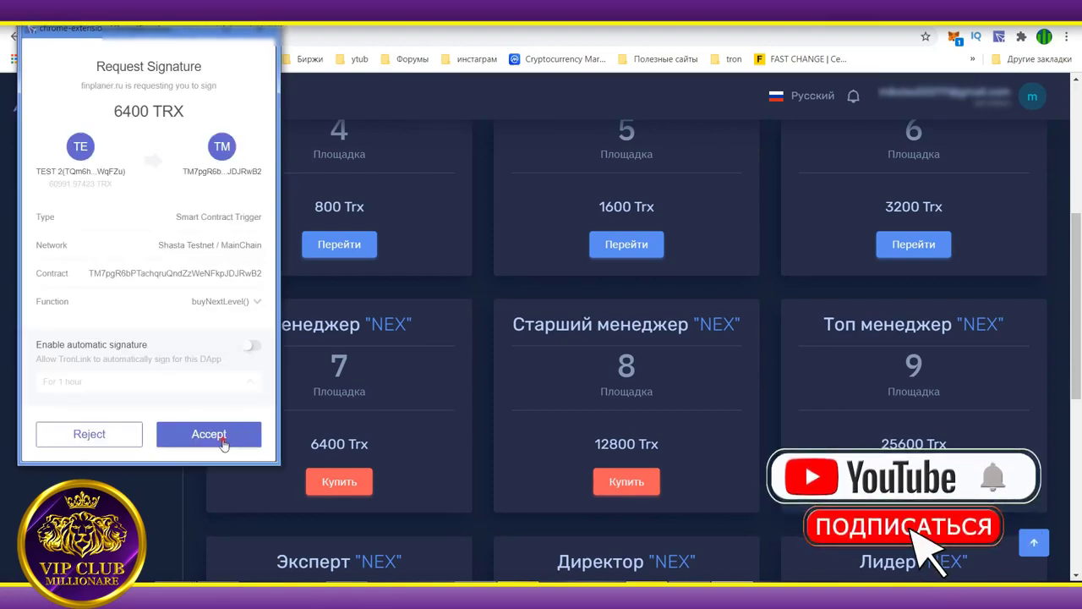
{"action": "left_click", "coordinate": [209, 434]}
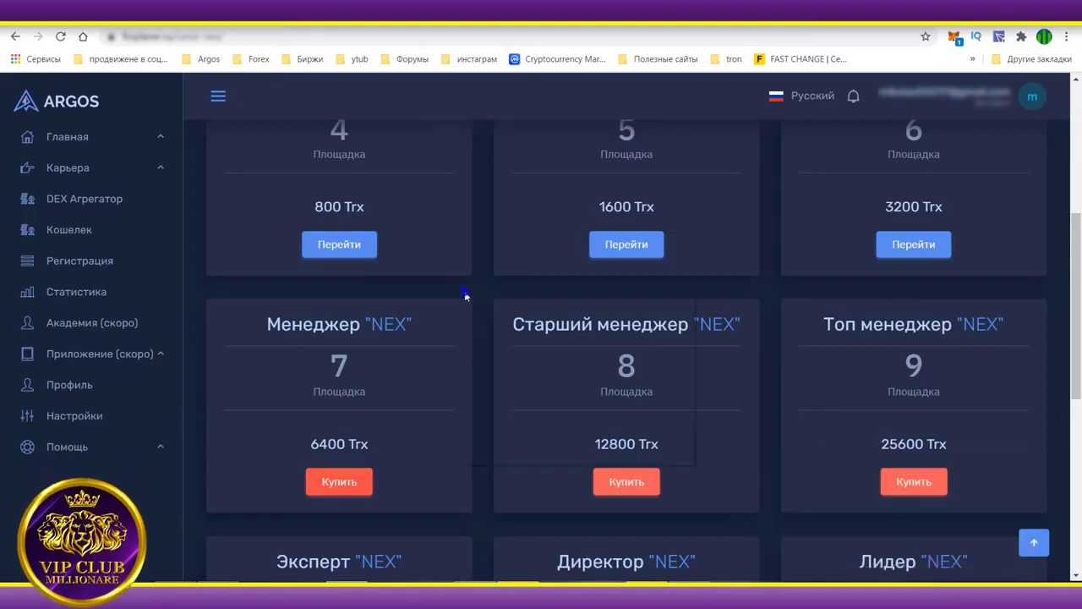
{"action": "left_click", "coordinate": [536, 341]}
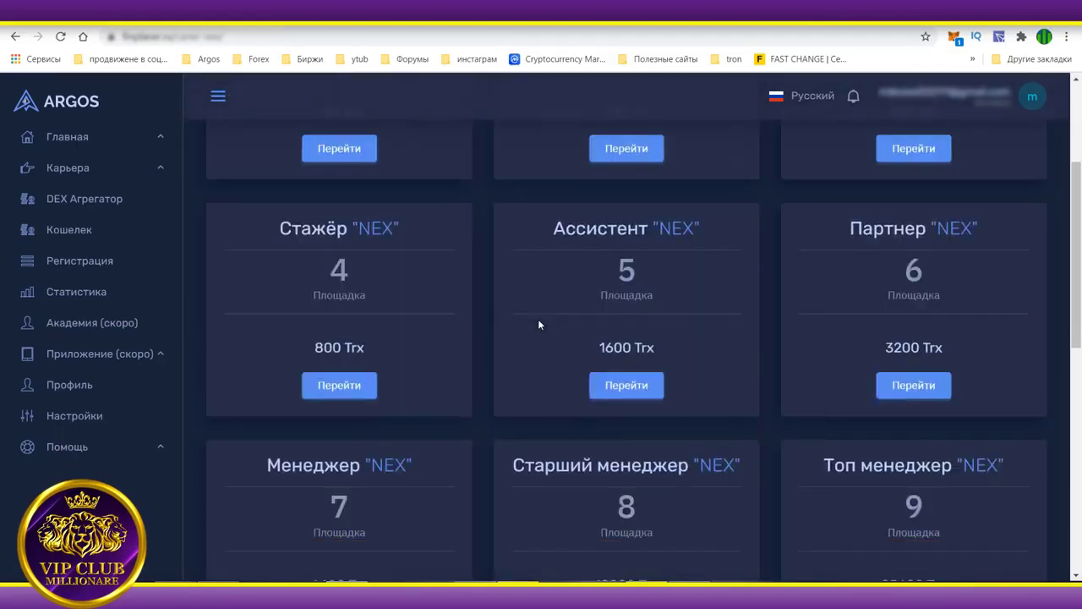
{"action": "scroll", "coordinate": [537, 324], "scroll_direction": "down", "scroll_amount": 2}
{"action": "scroll", "coordinate": [425, 431], "scroll_direction": "up", "scroll_amount": 1}
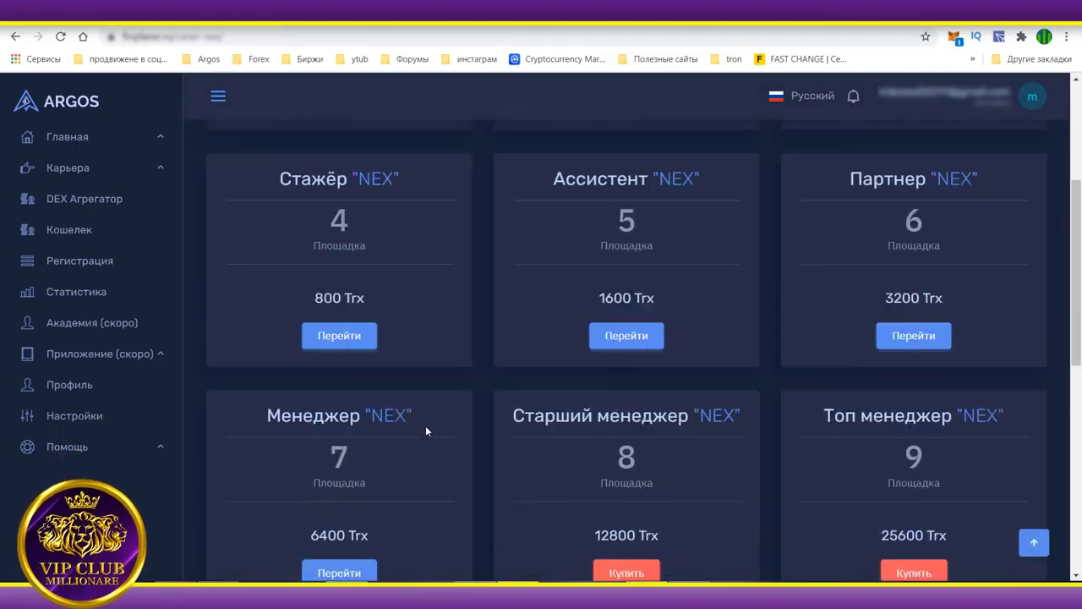
{"action": "scroll", "coordinate": [425, 432], "scroll_direction": "up", "scroll_amount": 3}
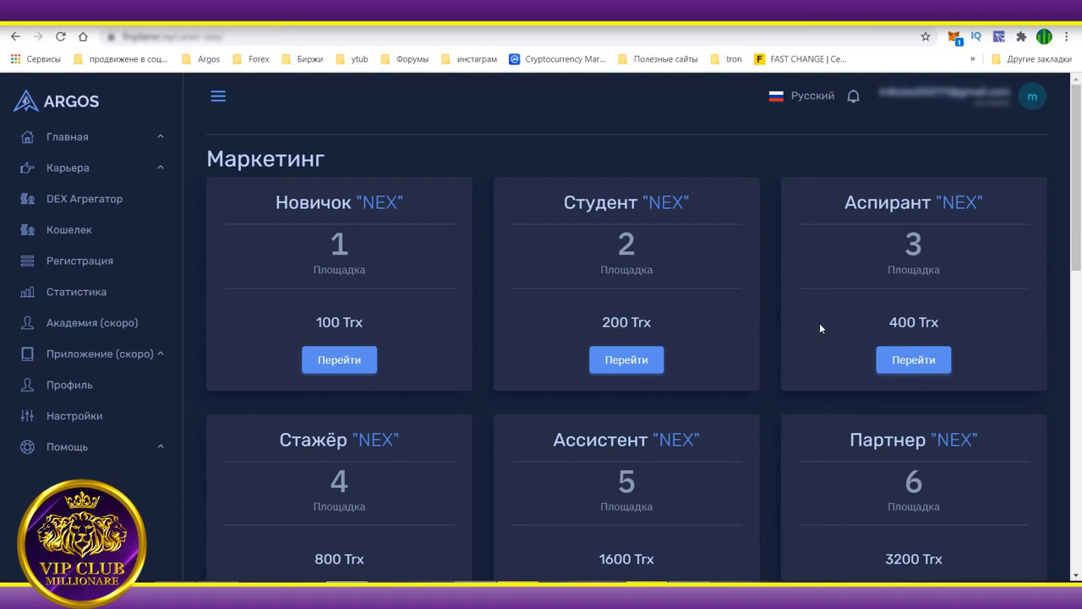
Scroll through the NEX cards, then open the Common dashboard showing the 64192.62 Trx balance.
{"action": "scroll", "coordinate": [721, 359], "scroll_direction": "down", "scroll_amount": 1}
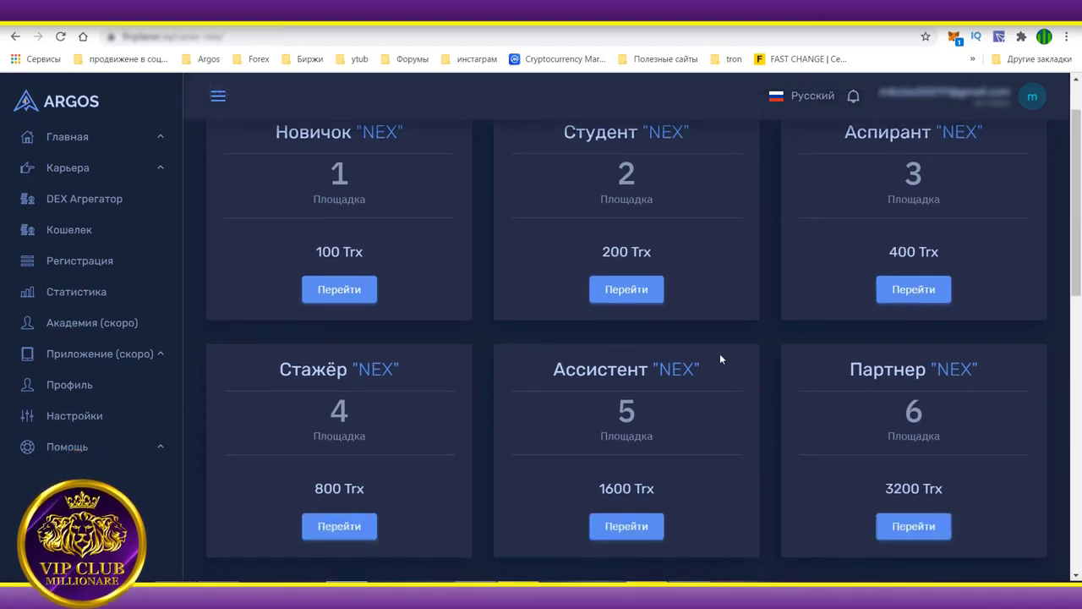
{"action": "scroll", "coordinate": [720, 359], "scroll_direction": "down", "scroll_amount": 2}
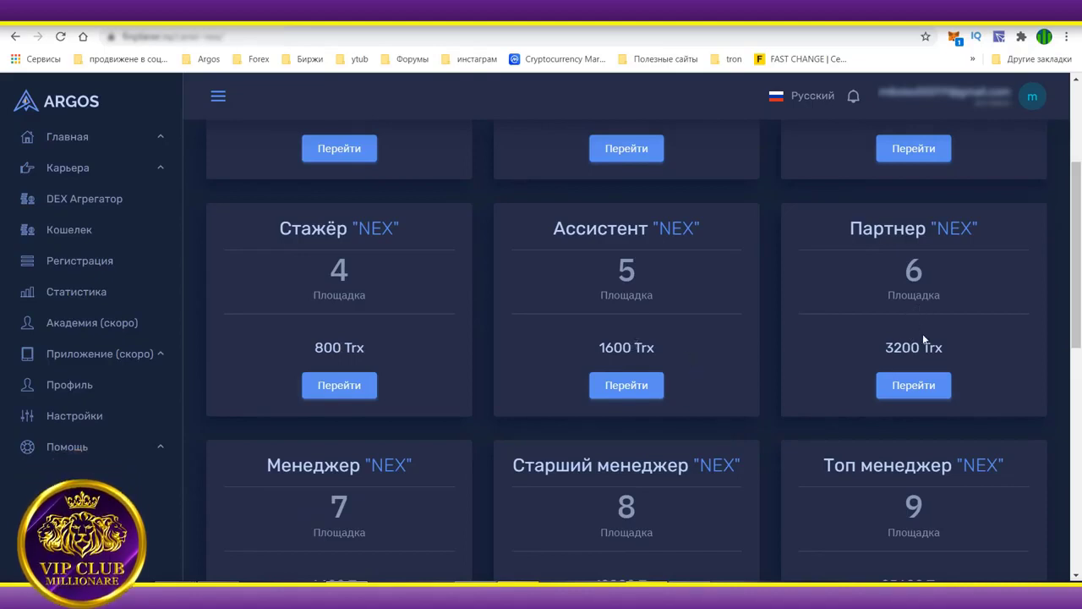
{"action": "scroll", "coordinate": [386, 433], "scroll_direction": "down", "scroll_amount": 2}
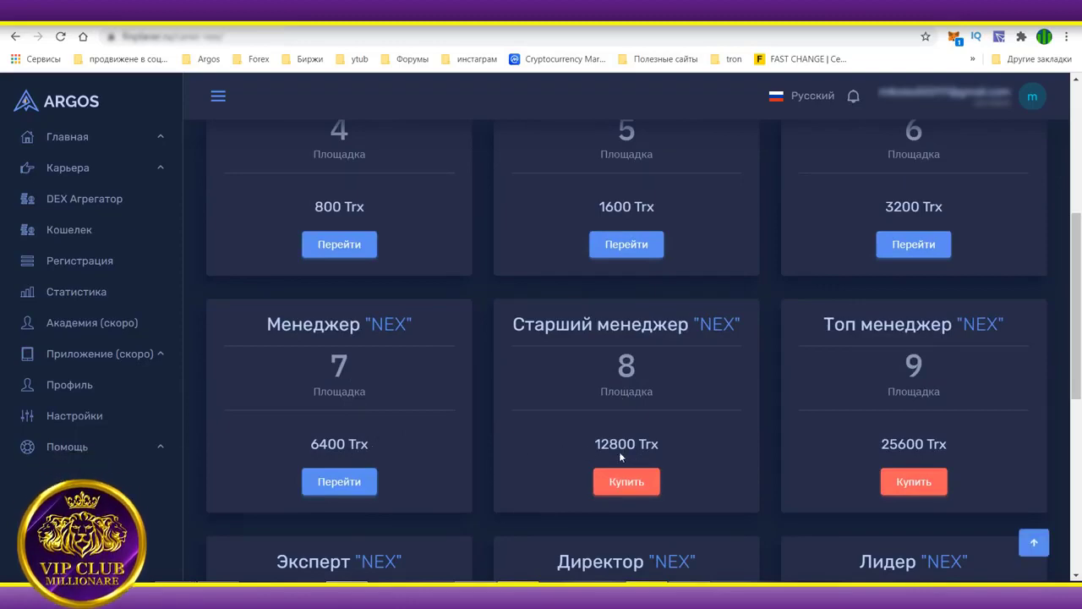
{"action": "scroll", "coordinate": [732, 391], "scroll_direction": "down", "scroll_amount": 5}
{"action": "scroll", "coordinate": [727, 386], "scroll_direction": "up", "scroll_amount": 10}
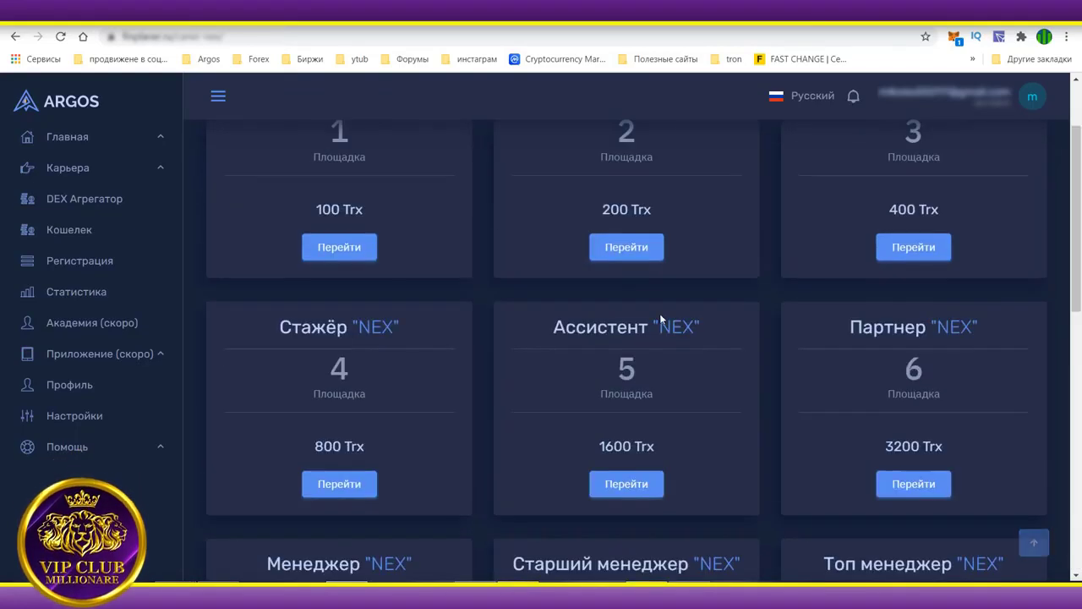
{"action": "left_click", "coordinate": [57, 140]}
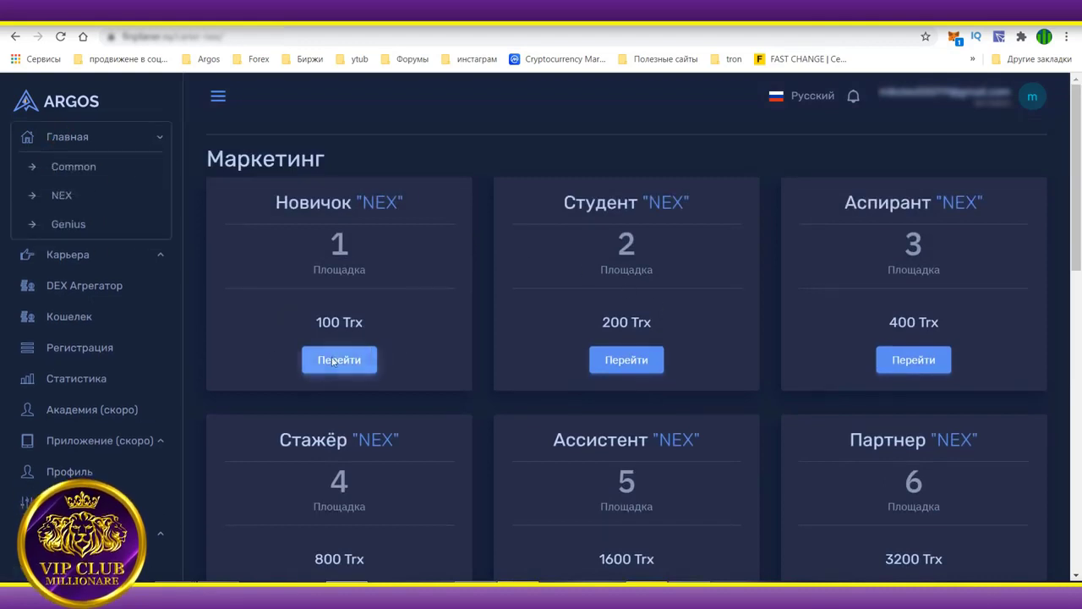
{"action": "left_click", "coordinate": [64, 173]}
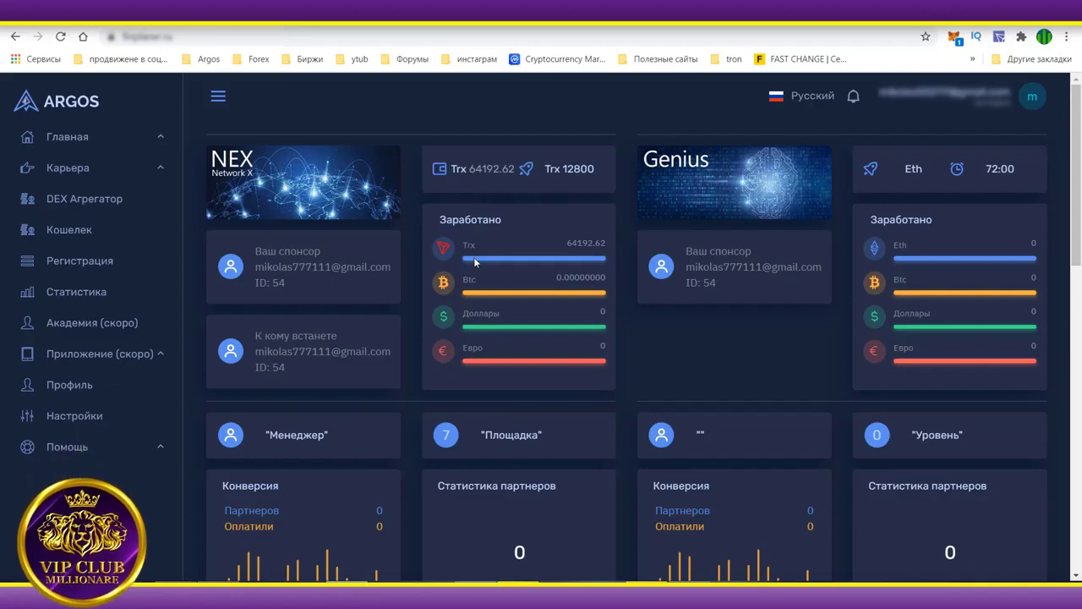
Open the NEX dashboard from the Главная section of the sidebar.
{"action": "scroll", "coordinate": [482, 262], "scroll_direction": "down", "scroll_amount": 3}
{"action": "scroll", "coordinate": [482, 257], "scroll_direction": "up", "scroll_amount": 3}
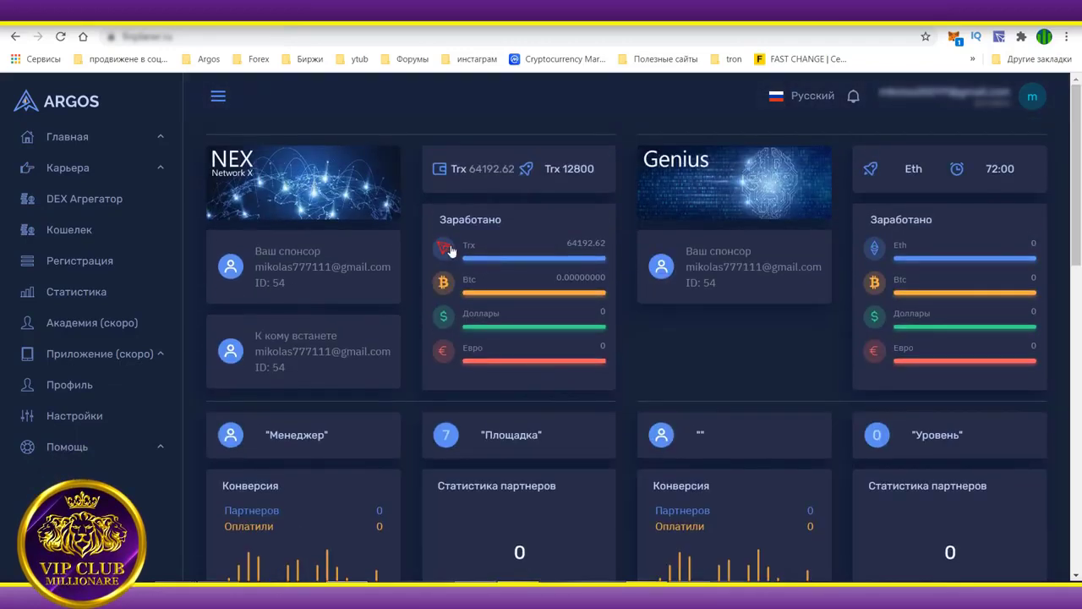
{"action": "left_click", "coordinate": [75, 169]}
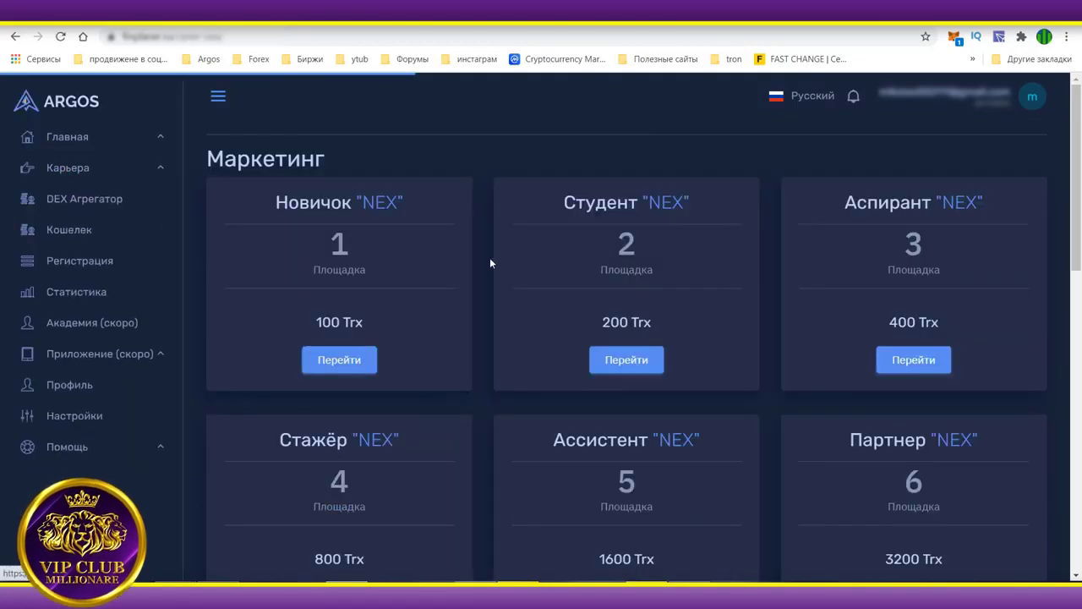
{"action": "left_click", "coordinate": [77, 142]}
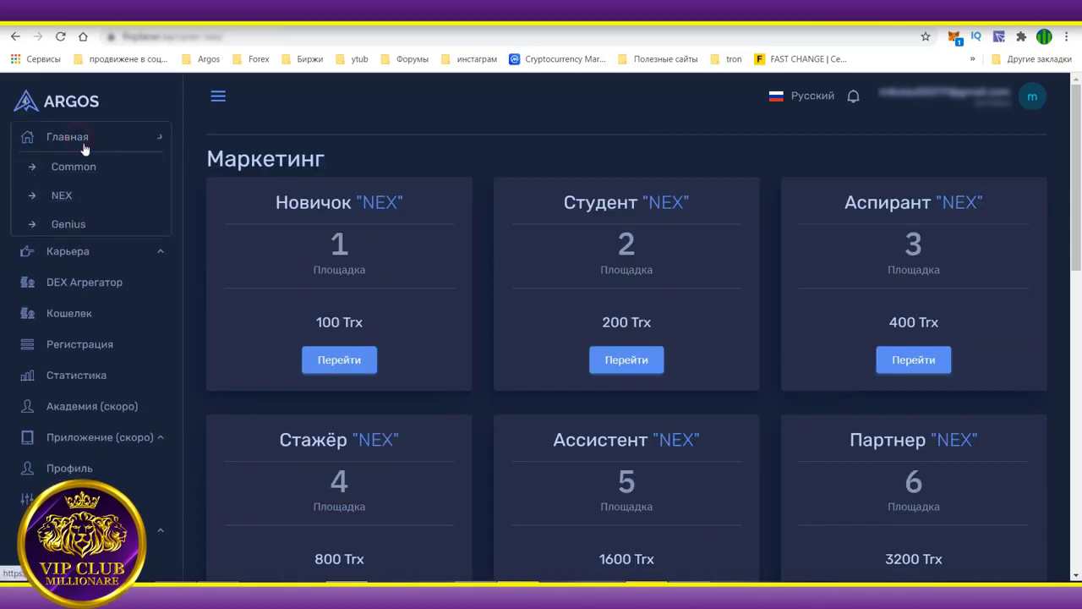
{"action": "left_click", "coordinate": [61, 188]}
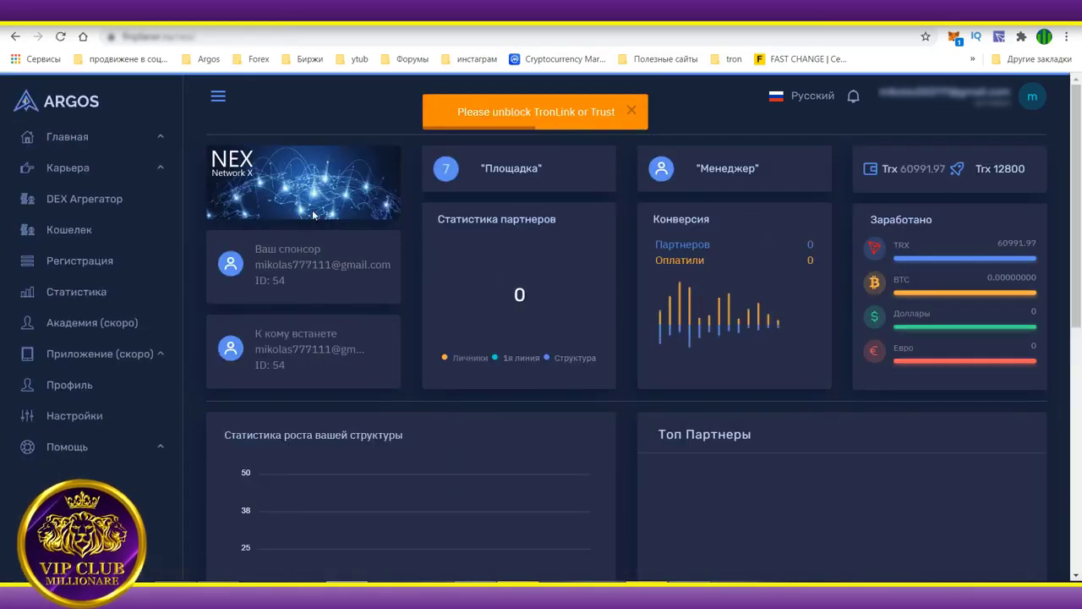
Review the Менеджер rank and scroll down to the TRXUSD chart at 0.026880 USD.
{"action": "scroll", "coordinate": [413, 223], "scroll_direction": "down", "scroll_amount": 3}
{"action": "scroll", "coordinate": [413, 223], "scroll_direction": "up", "scroll_amount": 3}
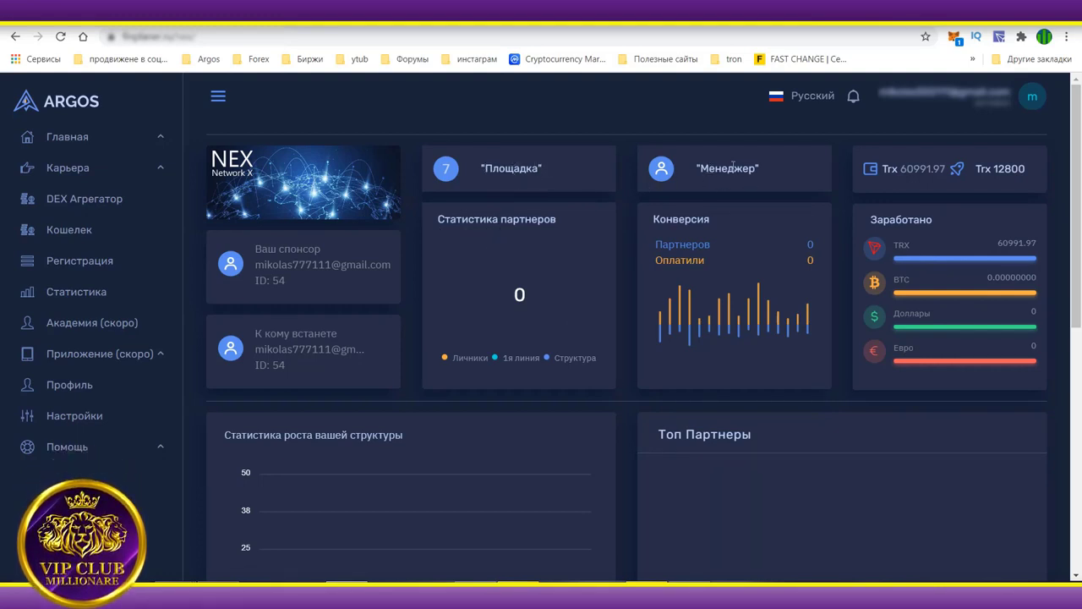
{"action": "left_click_drag", "start_coordinate": [696, 169], "coordinate": [760, 168]}
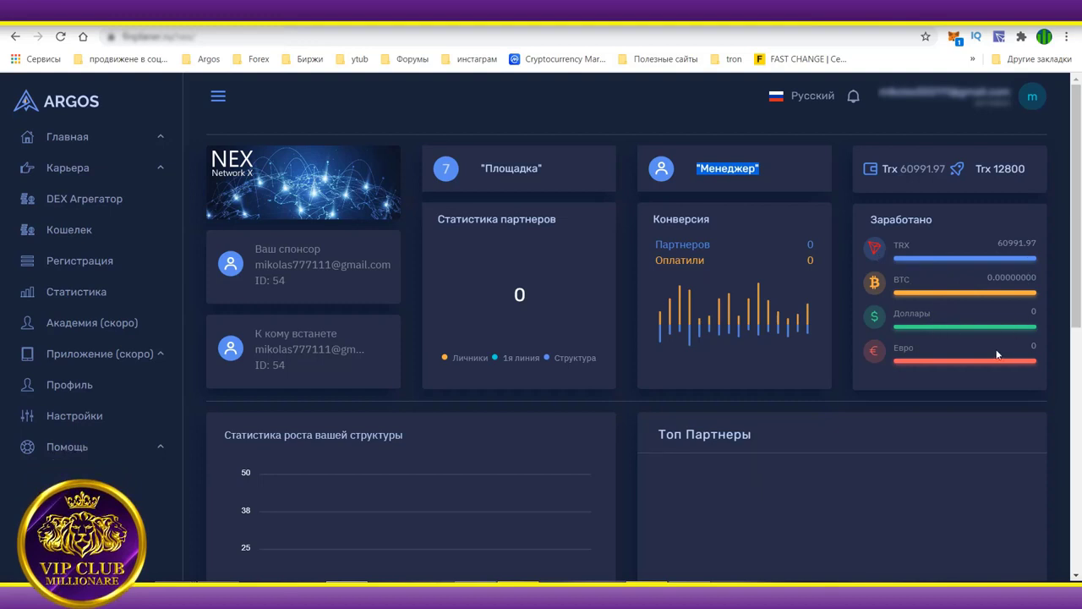
{"action": "scroll", "coordinate": [997, 355], "scroll_direction": "down", "scroll_amount": 3}
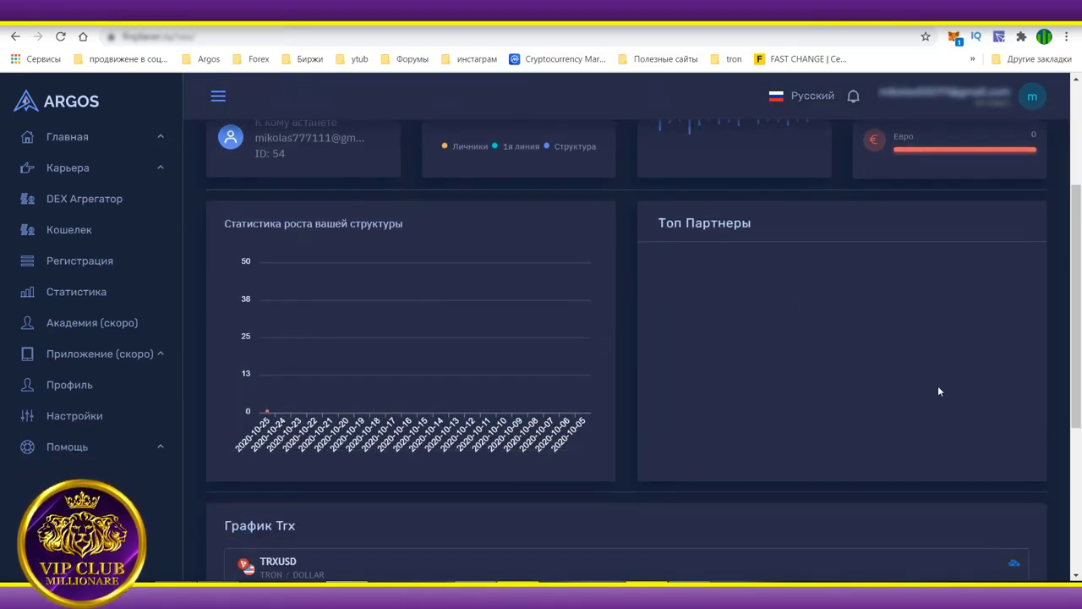
{"action": "scroll", "coordinate": [863, 375], "scroll_direction": "down", "scroll_amount": 4}
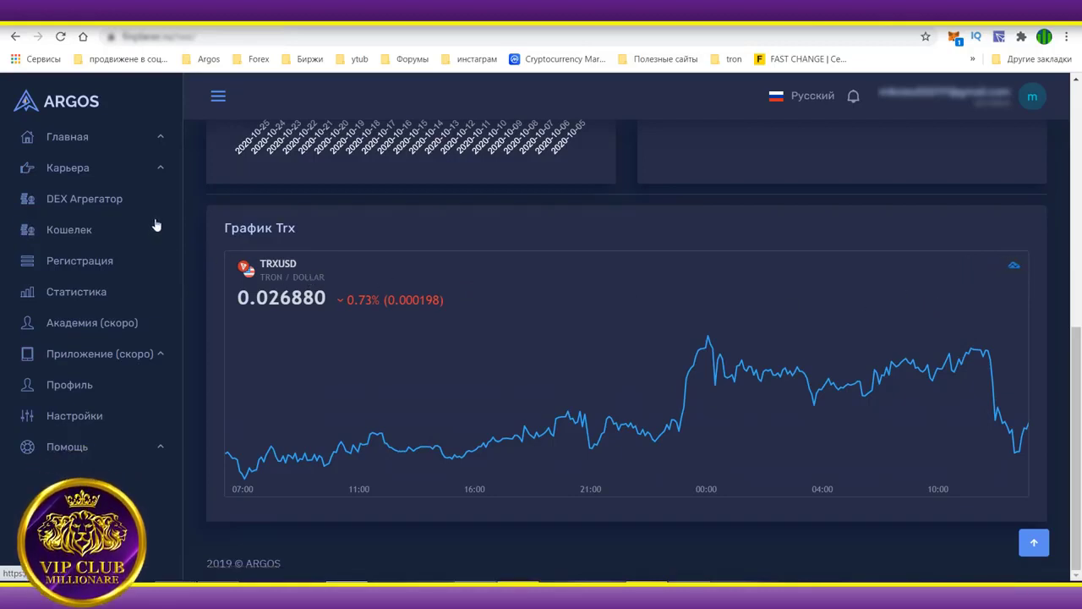
Visit the DEX aggregator page, dismiss the wallet popup, and return to ARGOS.
{"action": "left_click", "coordinate": [89, 201]}
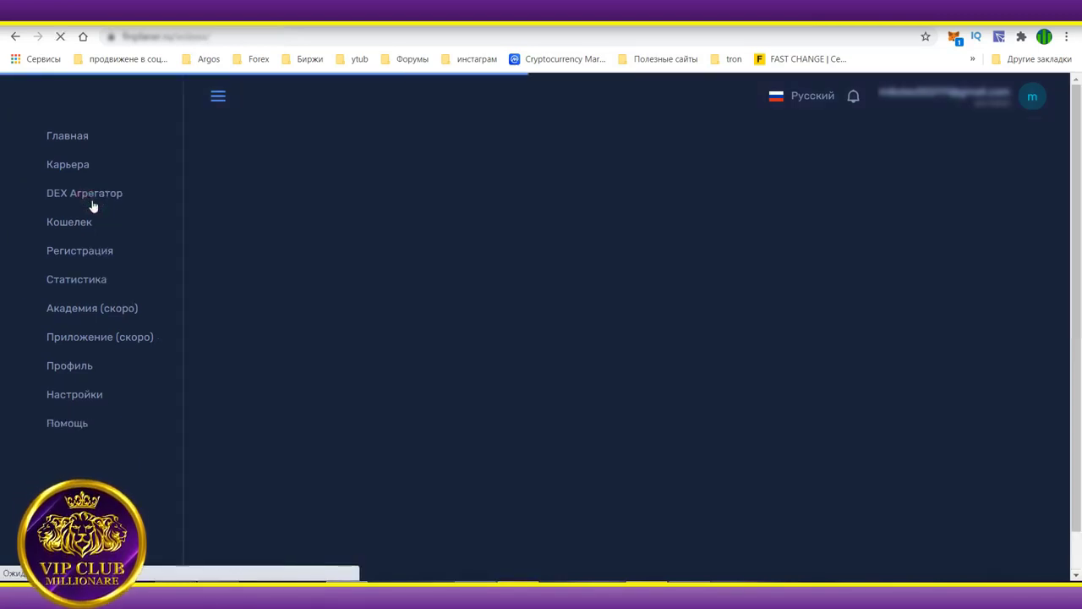
{"action": "left_click", "coordinate": [727, 292]}
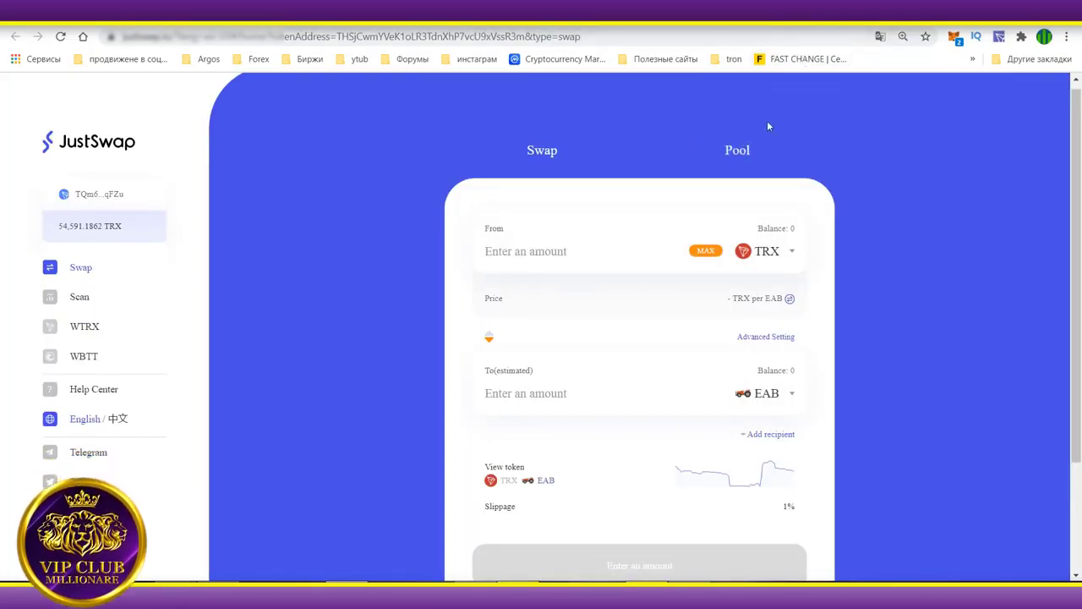
{"action": "left_click", "coordinate": [879, 12]}
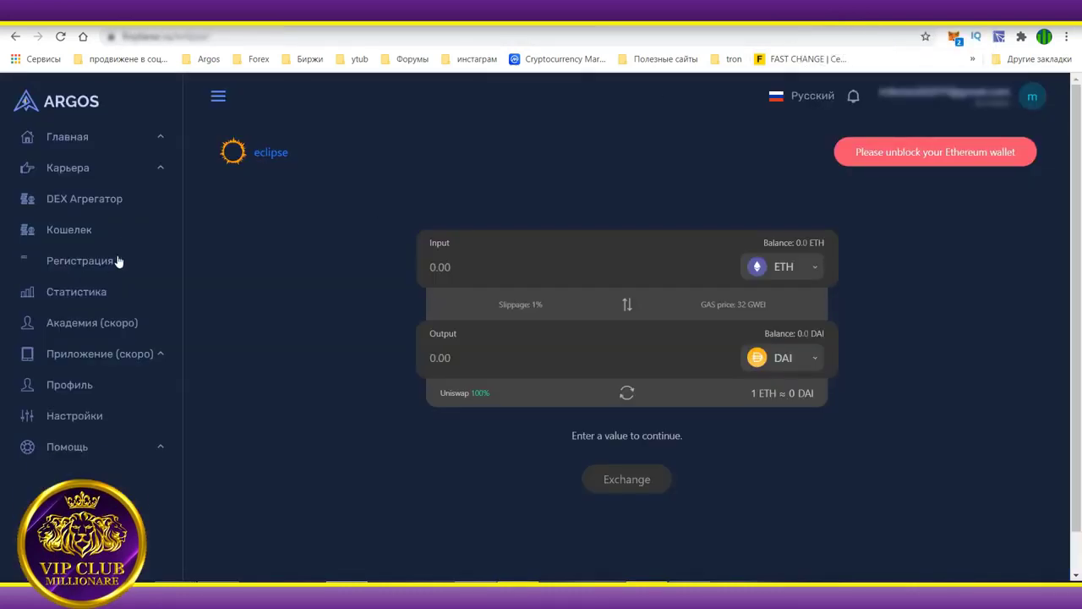
Open the Кошелек page, then the Статистика page listing NEX payouts and partners.
{"action": "left_click", "coordinate": [71, 233]}
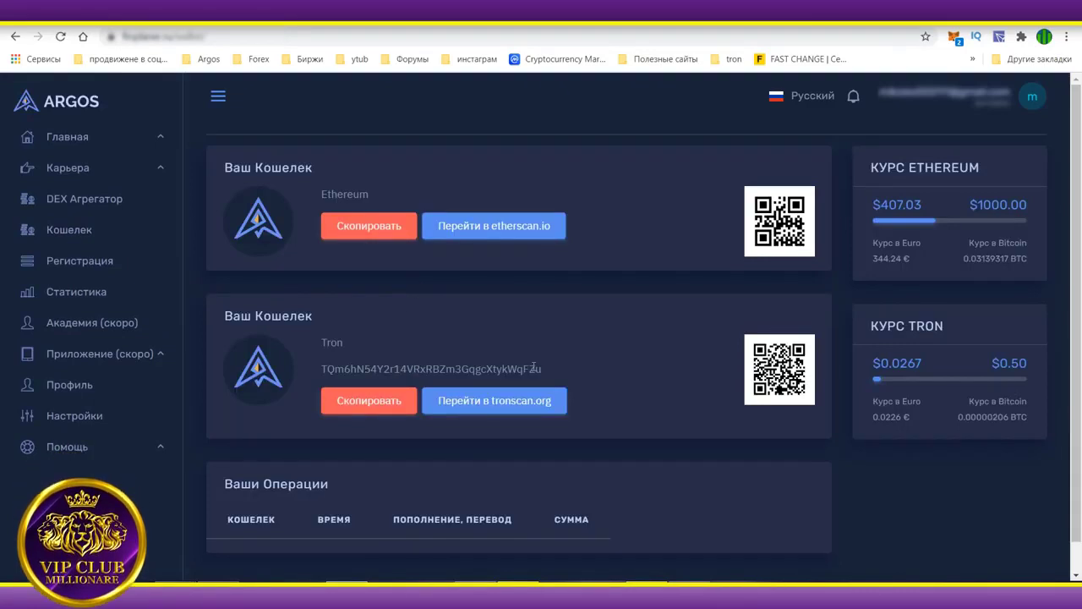
{"action": "scroll", "coordinate": [483, 411], "scroll_direction": "down", "scroll_amount": 1}
{"action": "scroll", "coordinate": [499, 429], "scroll_direction": "up", "scroll_amount": 1}
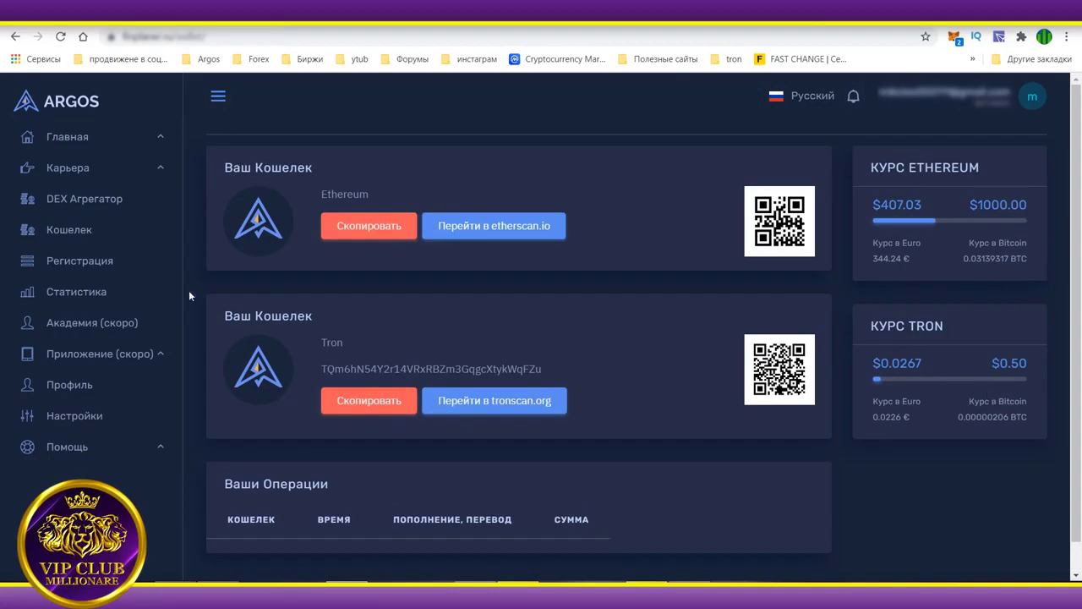
{"action": "left_click", "coordinate": [63, 300]}
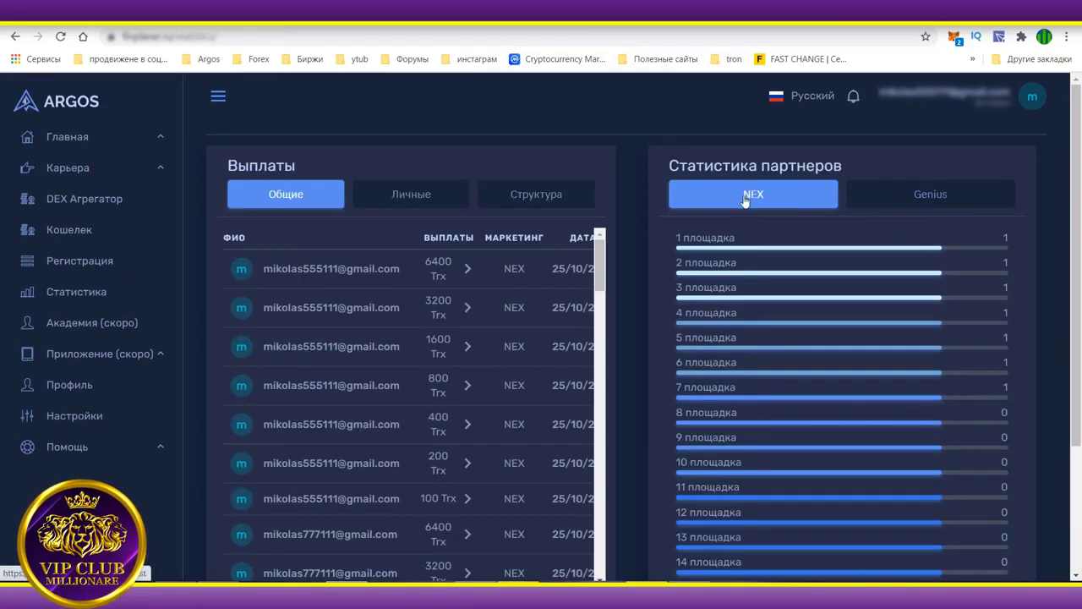
Filter payouts by Личные, then Структура, then back to Общие.
{"action": "left_click", "coordinate": [403, 195]}
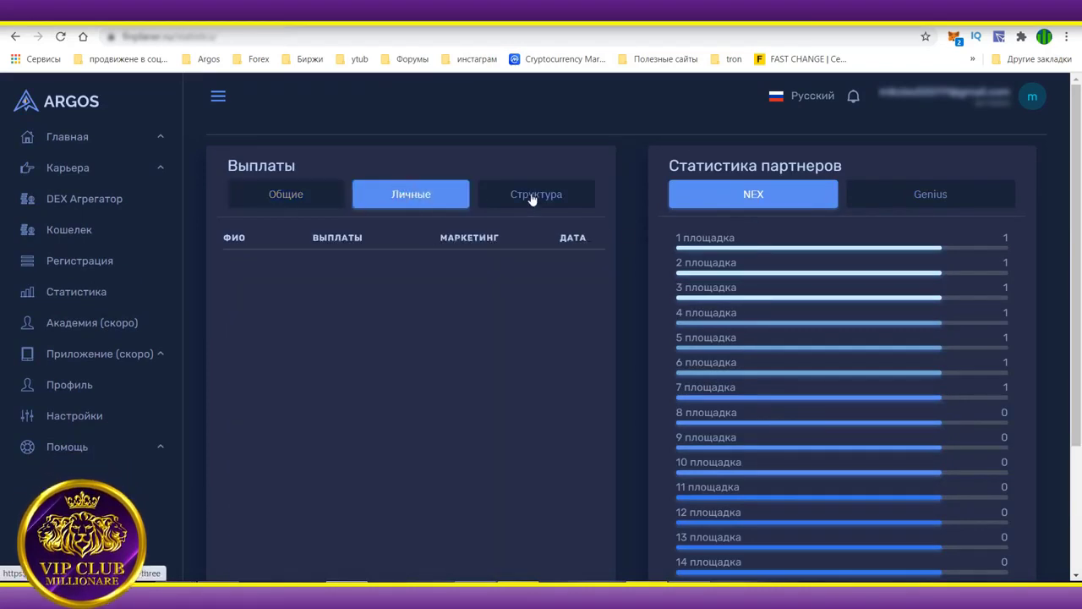
{"action": "left_click", "coordinate": [531, 196]}
{"action": "left_click", "coordinate": [335, 203]}
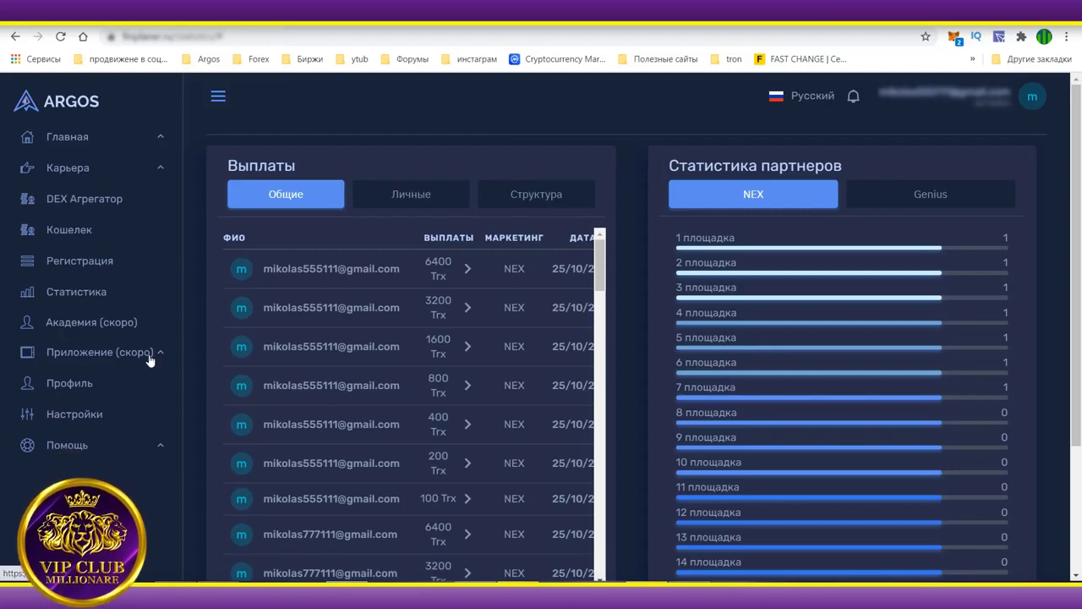
Expand and collapse Приложение (скоро), then open the Профиль page showing площадка 7.
{"action": "left_click", "coordinate": [149, 356]}
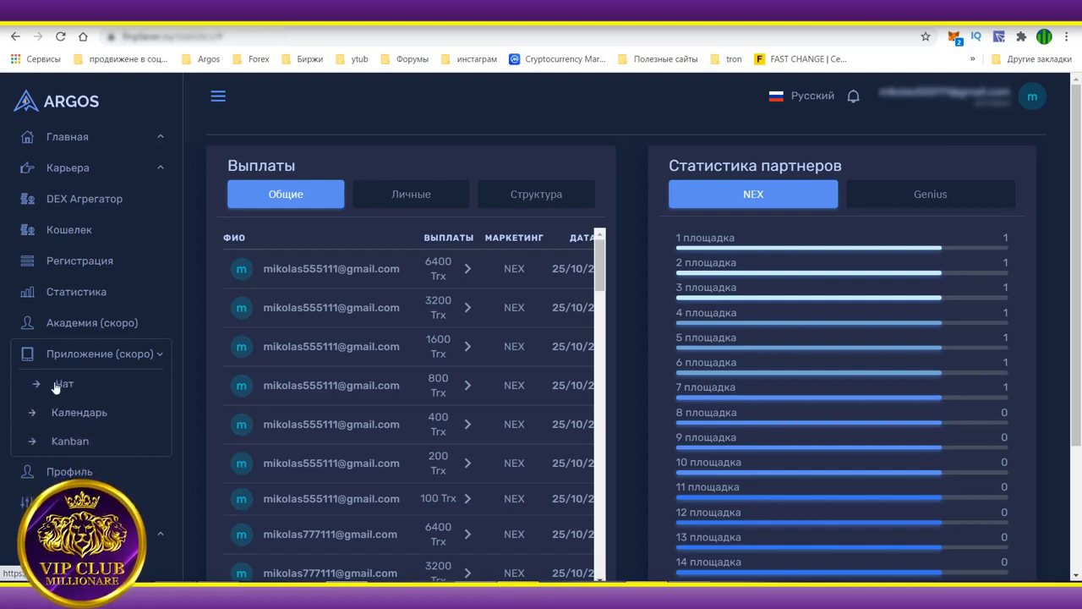
{"action": "left_click", "coordinate": [162, 356]}
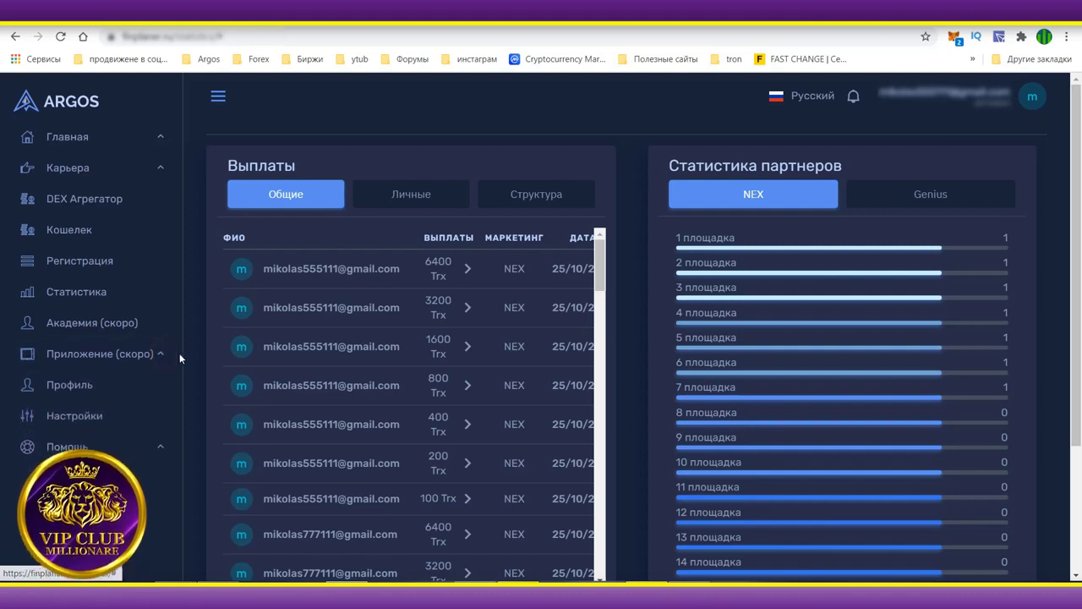
{"action": "left_click", "coordinate": [74, 385]}
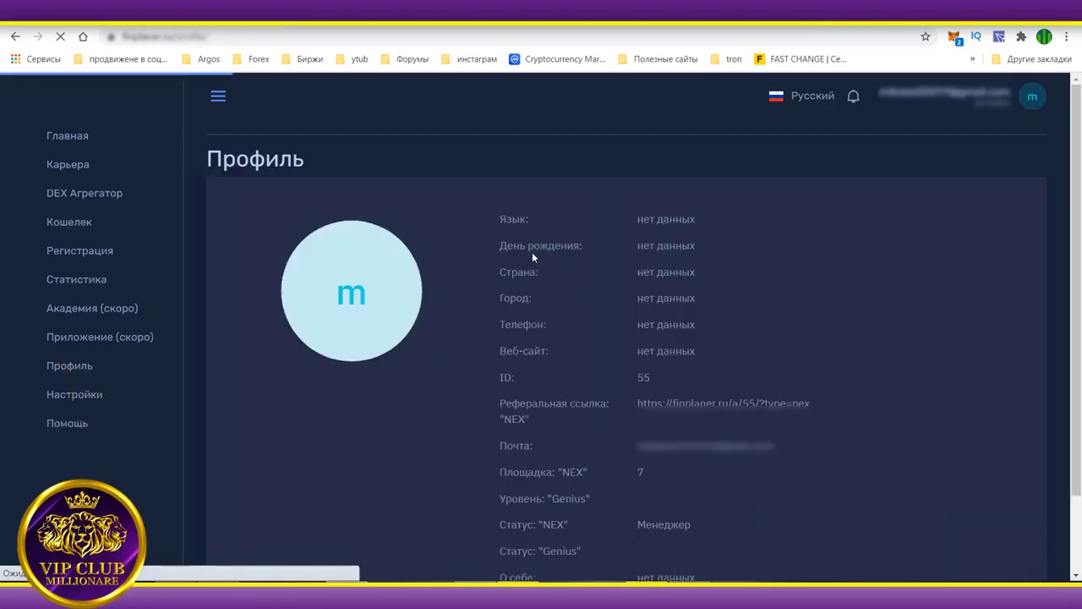
Open Настройки and look over the Редактировать страницу form.
{"action": "scroll", "coordinate": [683, 471], "scroll_direction": "down", "scroll_amount": 2}
{"action": "scroll", "coordinate": [684, 471], "scroll_direction": "up", "scroll_amount": 2}
{"action": "scroll", "coordinate": [495, 429], "scroll_direction": "down", "scroll_amount": 2}
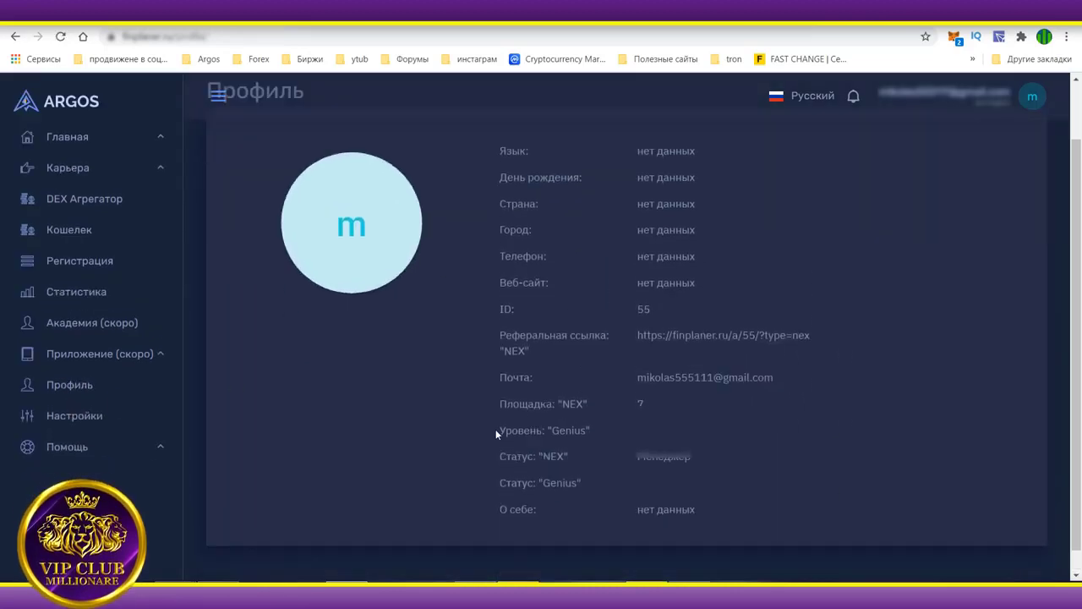
{"action": "left_click", "coordinate": [74, 415]}
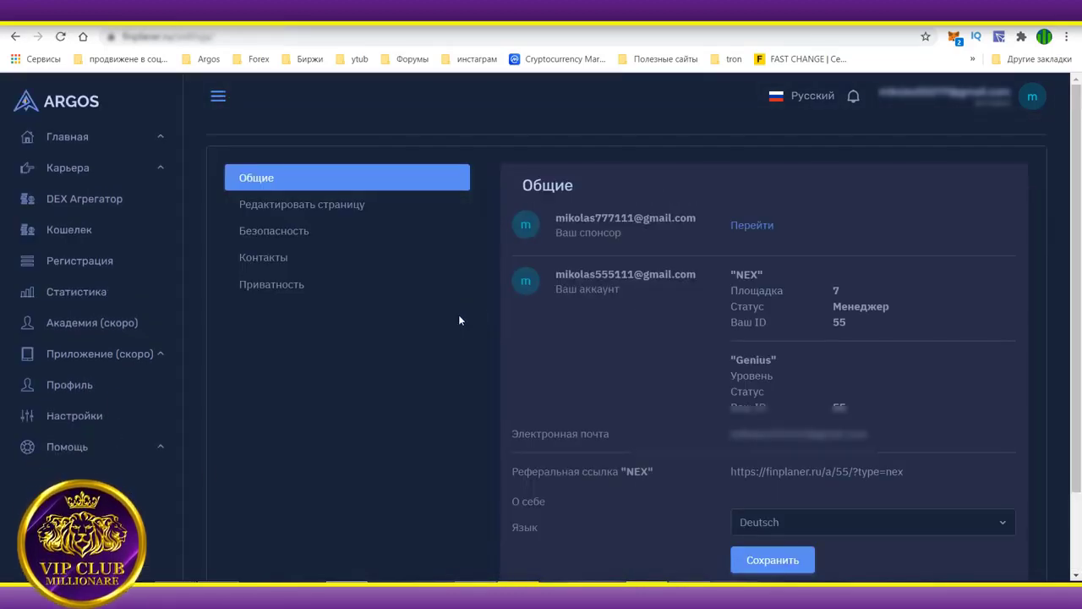
{"action": "left_click", "coordinate": [327, 206]}
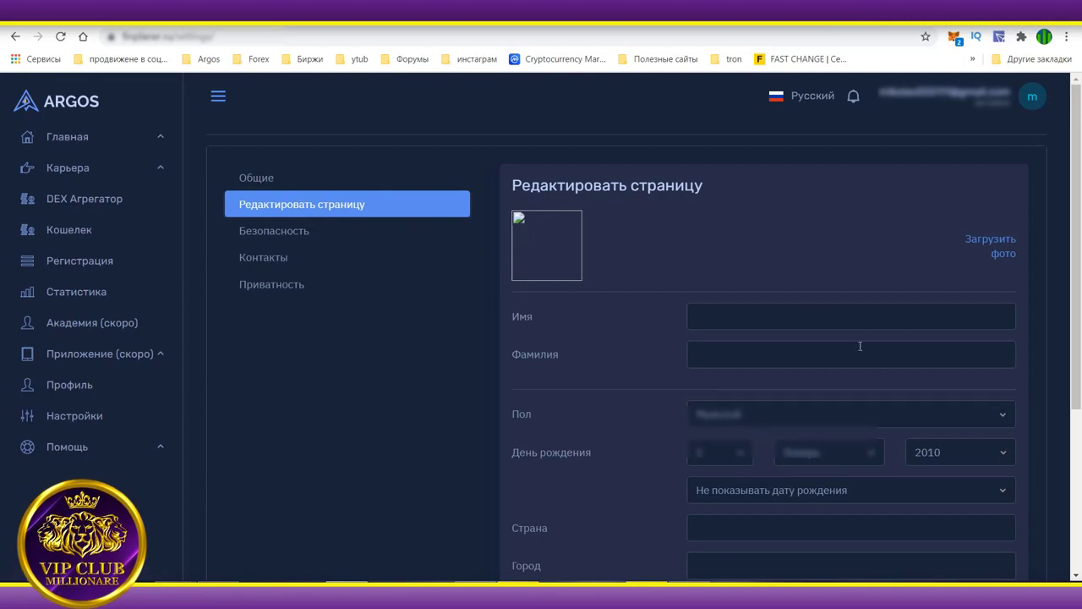
{"action": "scroll", "coordinate": [859, 345], "scroll_direction": "down", "scroll_amount": 3}
{"action": "scroll", "coordinate": [818, 305], "scroll_direction": "up", "scroll_amount": 2}
{"action": "scroll", "coordinate": [314, 288], "scroll_direction": "up", "scroll_amount": 2}
Review the Безопасность and Контакты settings tabs.
{"action": "left_click", "coordinate": [314, 235]}
{"action": "scroll", "coordinate": [677, 316], "scroll_direction": "down", "scroll_amount": 2}
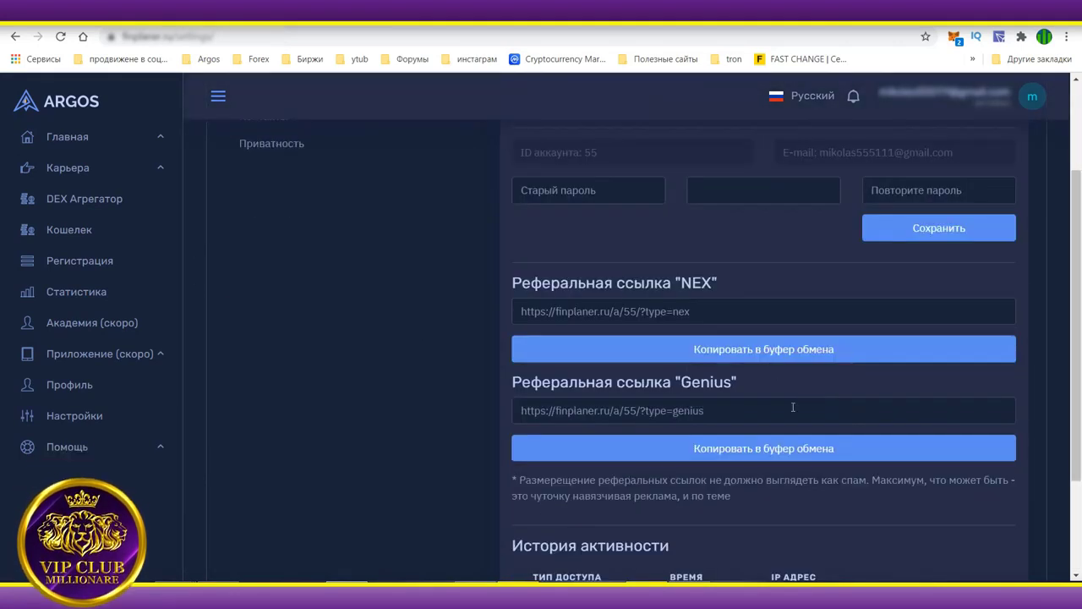
{"action": "scroll", "coordinate": [511, 288], "scroll_direction": "up", "scroll_amount": 2}
{"action": "left_click", "coordinate": [278, 259]}
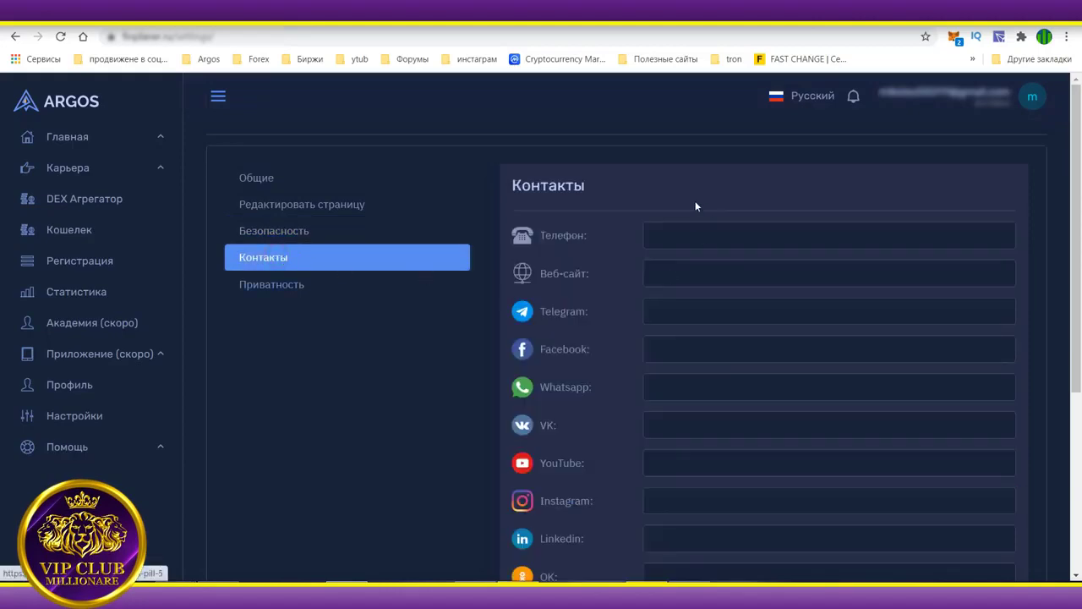
{"action": "scroll", "coordinate": [817, 248], "scroll_direction": "down", "scroll_amount": 5}
{"action": "scroll", "coordinate": [777, 336], "scroll_direction": "up", "scroll_amount": 5}
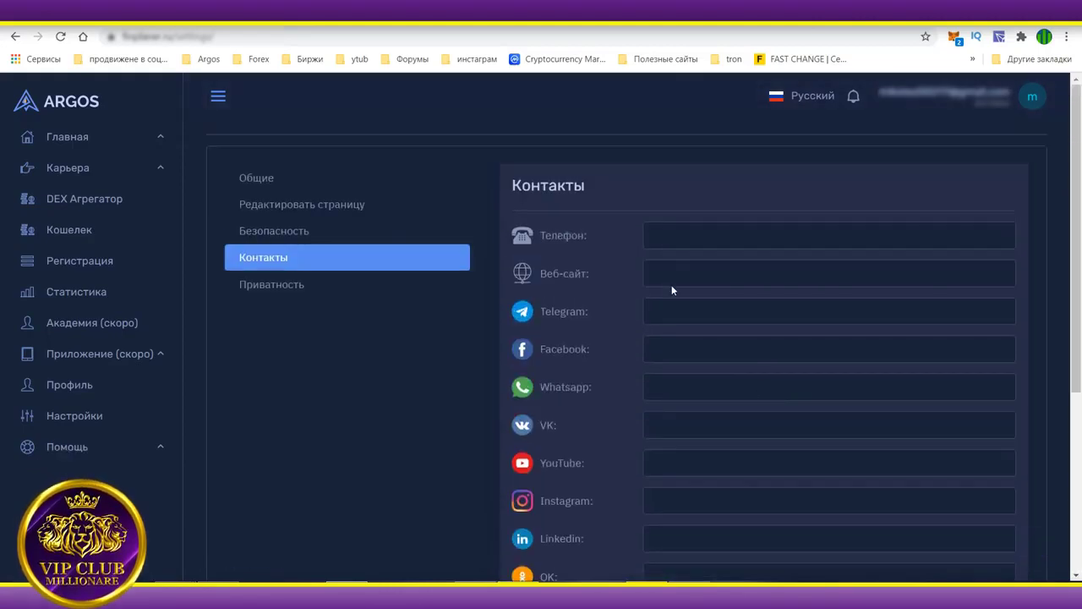
{"action": "scroll", "coordinate": [693, 338], "scroll_direction": "down", "scroll_amount": 4}
{"action": "scroll", "coordinate": [701, 403], "scroll_direction": "up", "scroll_amount": 3}
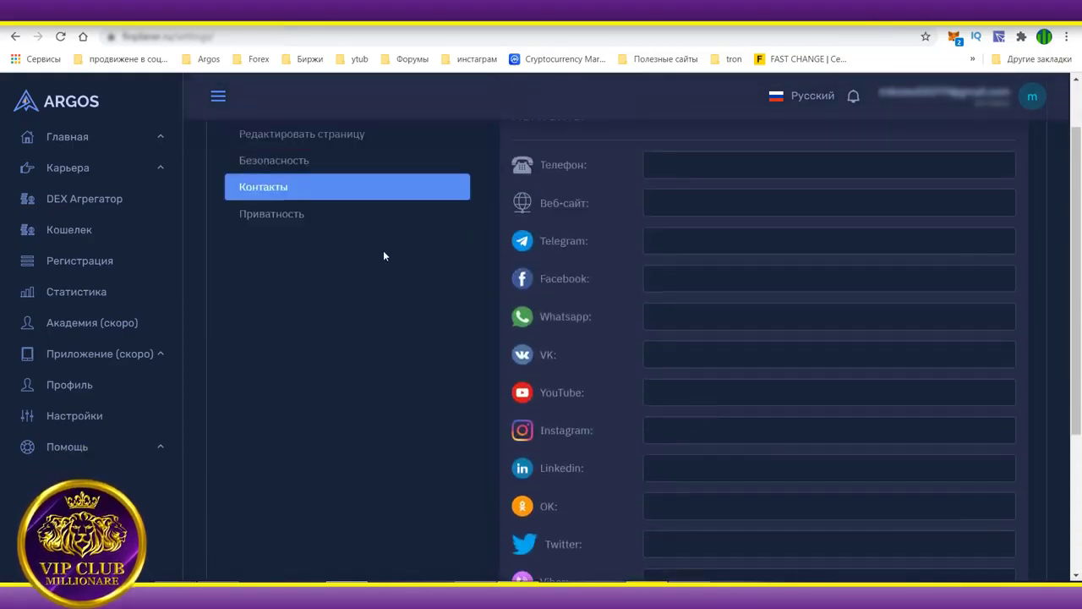
Check Приватность, return to the Общие panel, and expand the Главная menu.
{"action": "left_click", "coordinate": [262, 214]}
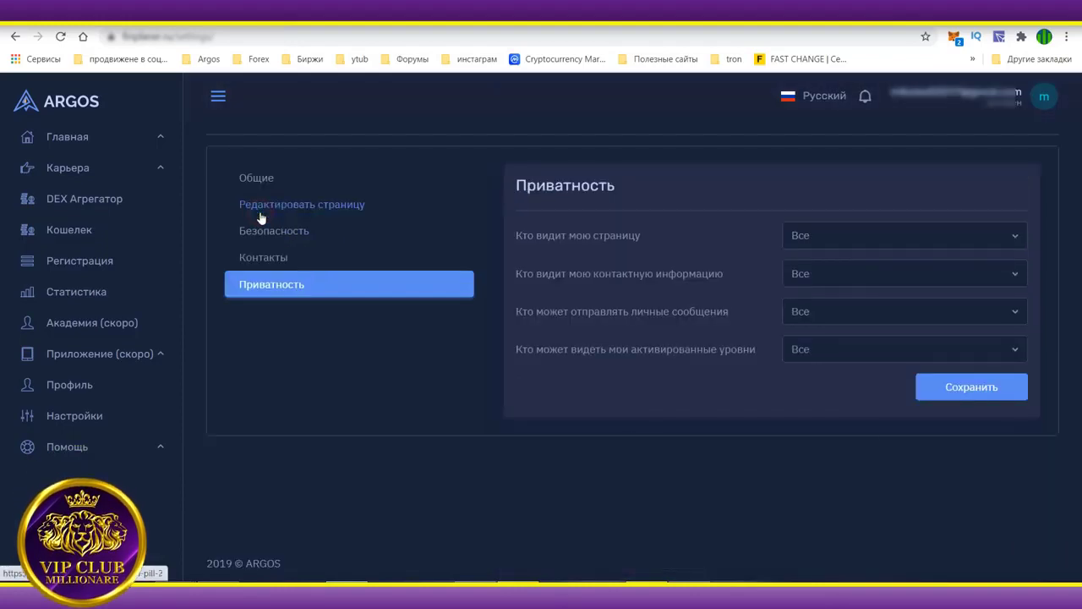
{"action": "left_click", "coordinate": [260, 177]}
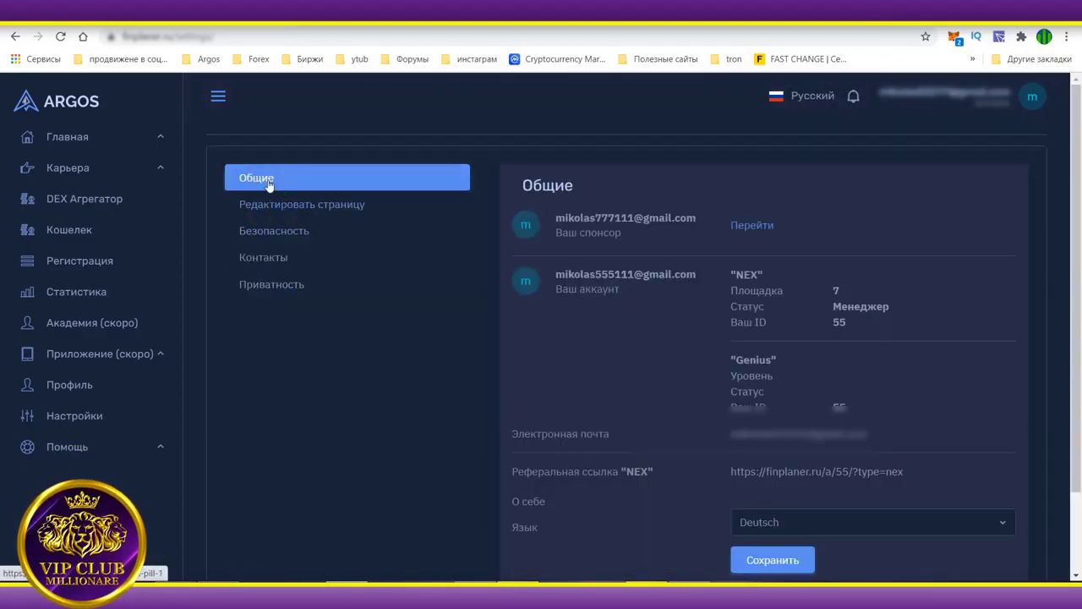
{"action": "left_click", "coordinate": [61, 145]}
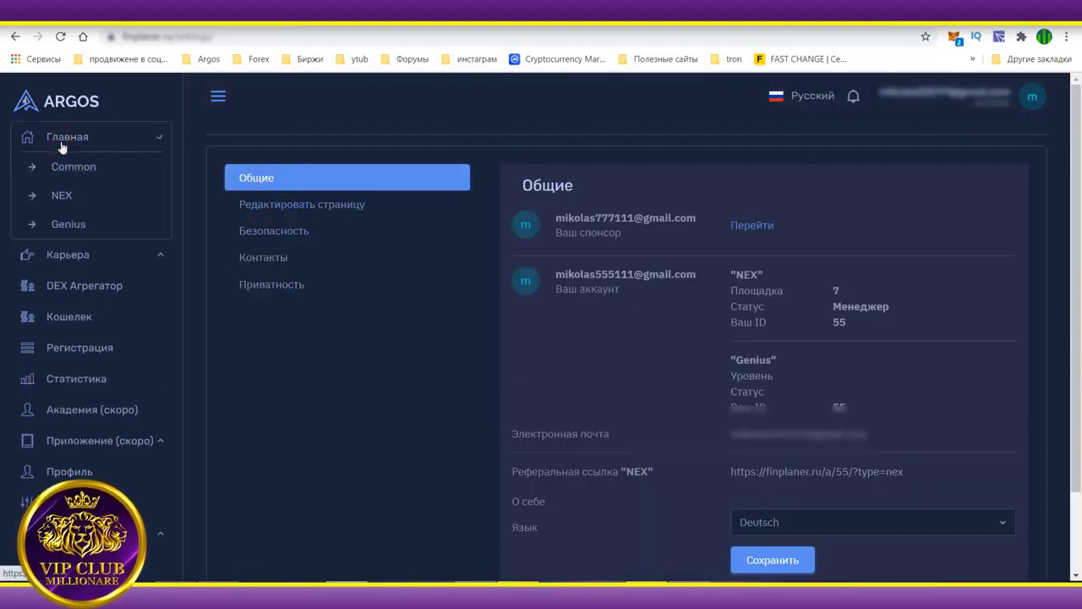
Open the NEX dashboard, dismiss the TronLink warning, and review the 54591.19 Trx balance and chart.
{"action": "left_click", "coordinate": [71, 197]}
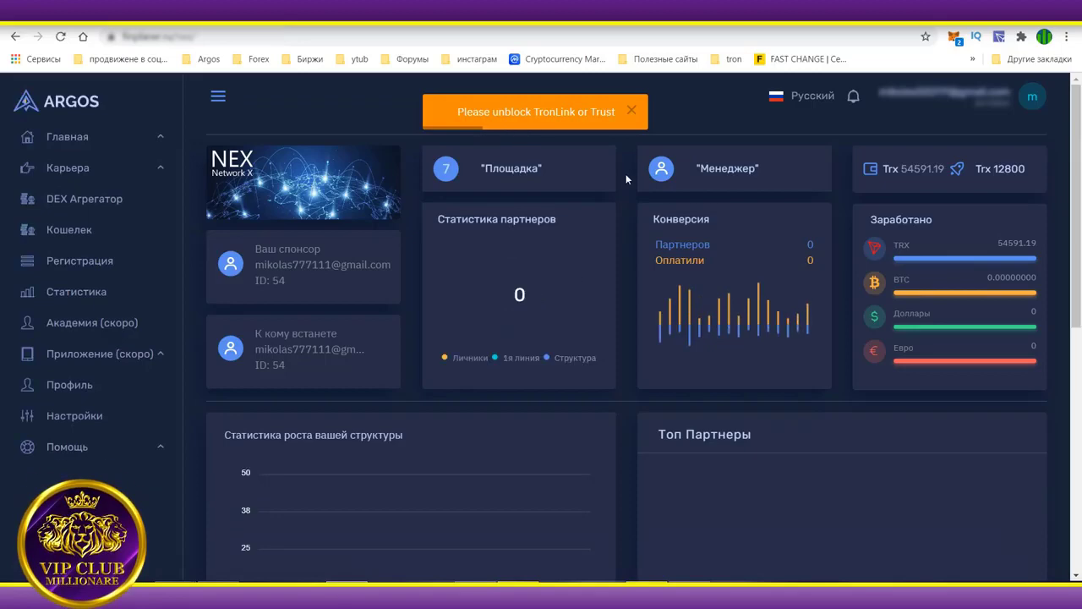
{"action": "left_click", "coordinate": [632, 111]}
{"action": "scroll", "coordinate": [602, 295], "scroll_direction": "down", "scroll_amount": 6}
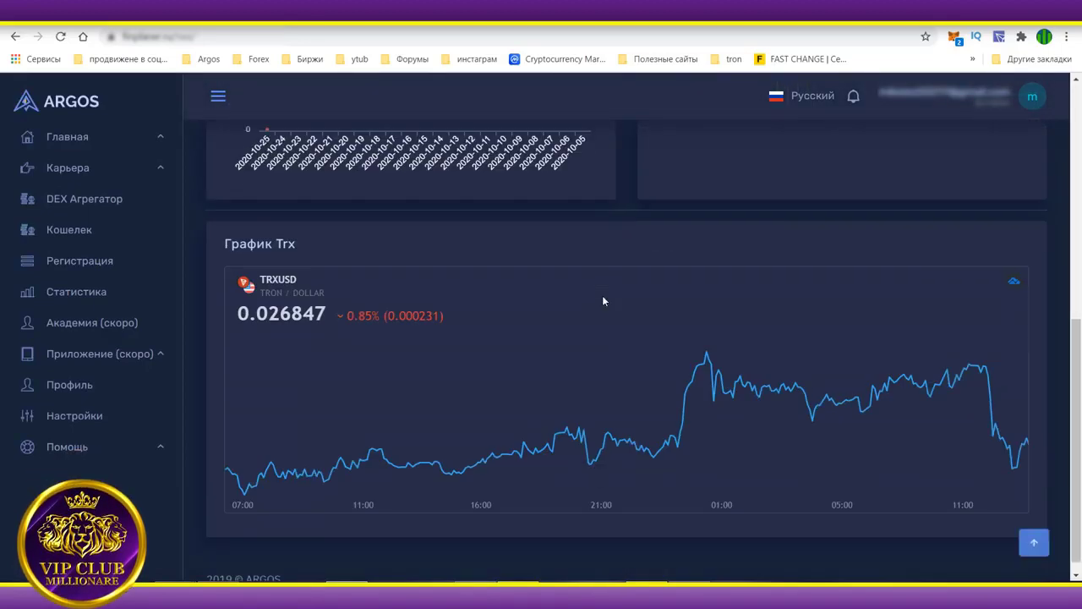
{"action": "scroll", "coordinate": [602, 295], "scroll_direction": "up", "scroll_amount": 4}
{"action": "scroll", "coordinate": [603, 301], "scroll_direction": "up", "scroll_amount": 2}
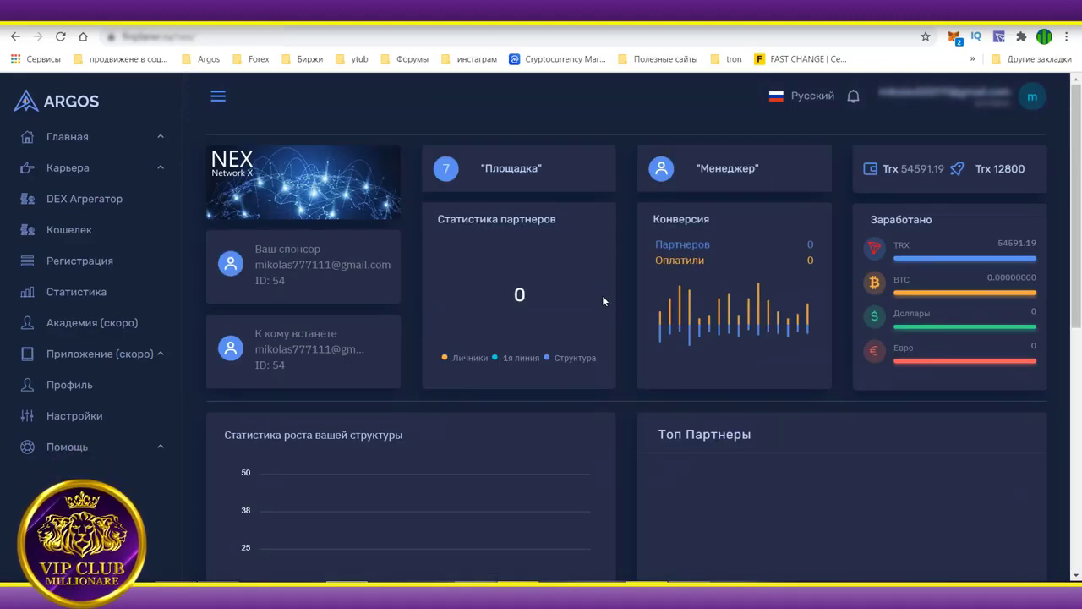
{"action": "left_click", "coordinate": [1000, 38]}
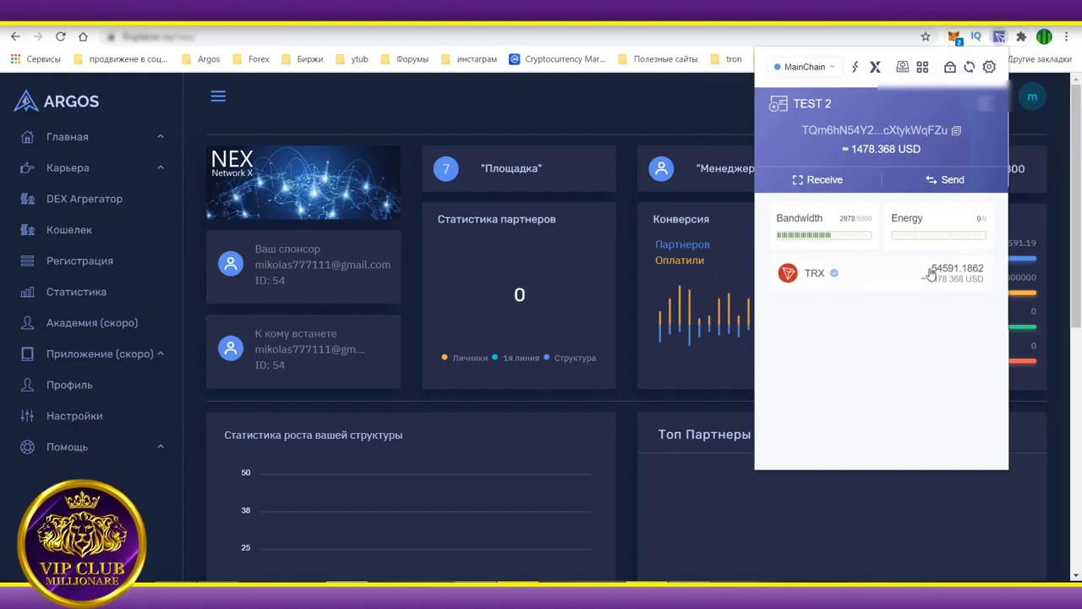
{"action": "left_click", "coordinate": [622, 155]}
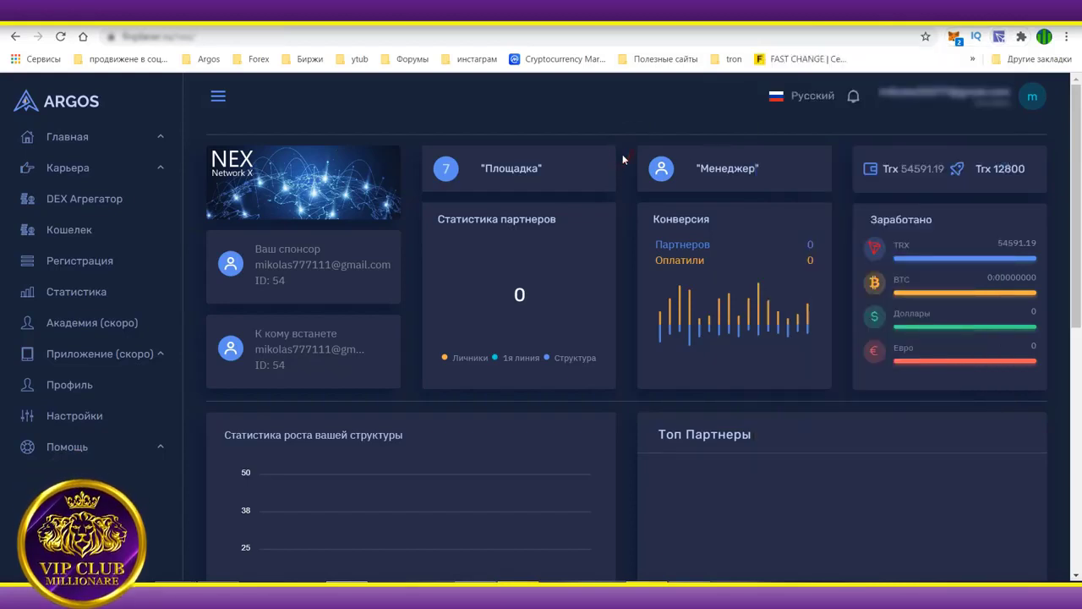